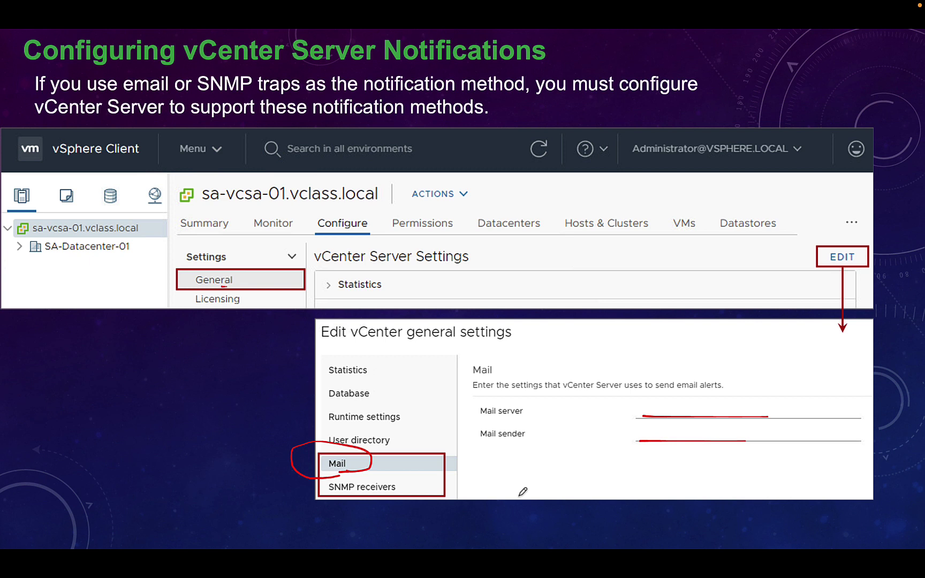
- Exit the slideshow on the vCenter notifications slide and keep its ink annotations
key(Escape)
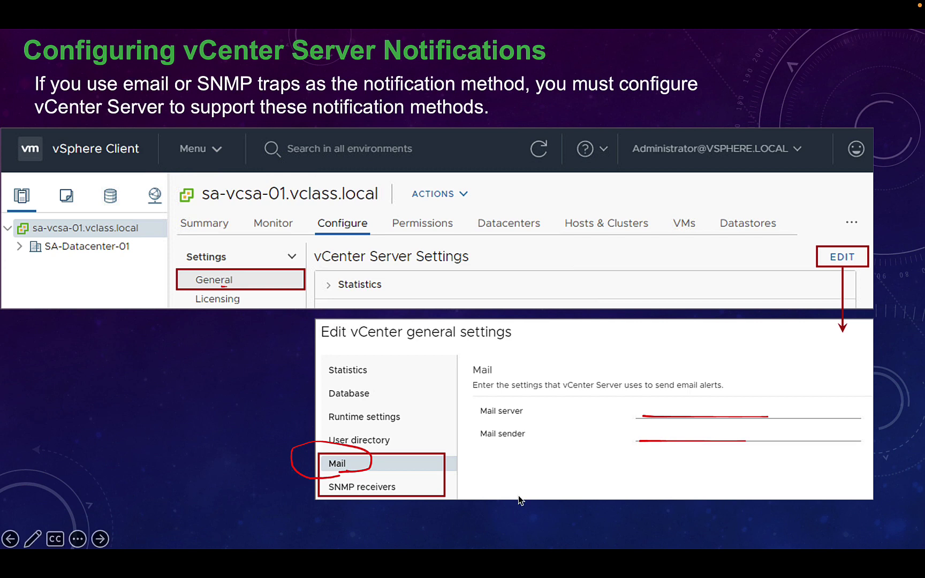
key(Escape)
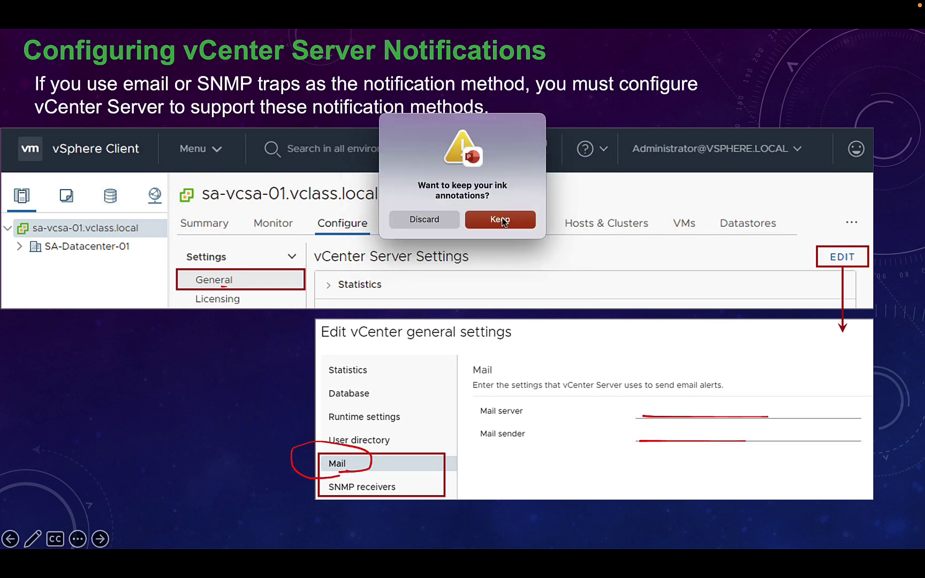
click(500, 219)
- Review issues and triggered alarms for vcsa-01a and issues for the RegionA01 datacenter
click(546, 559)
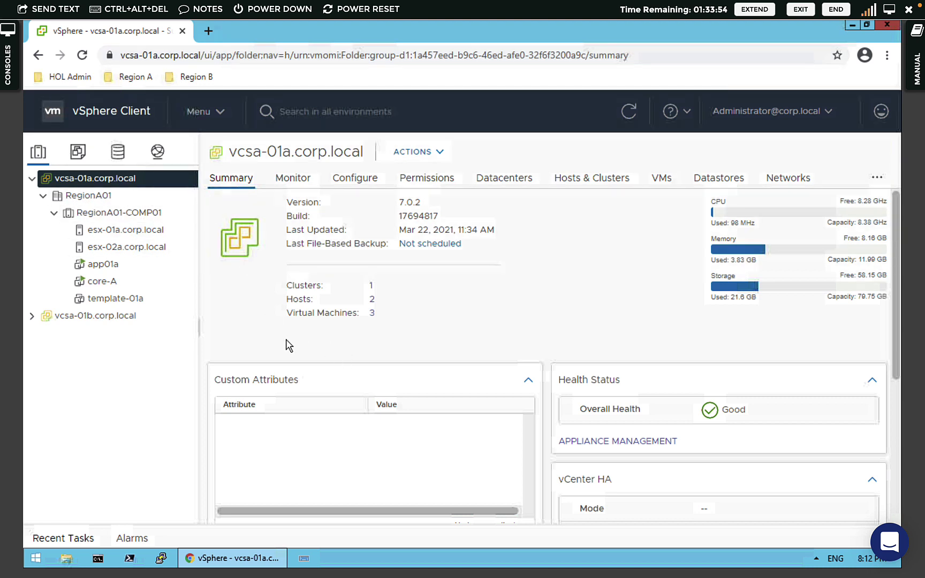
click(288, 180)
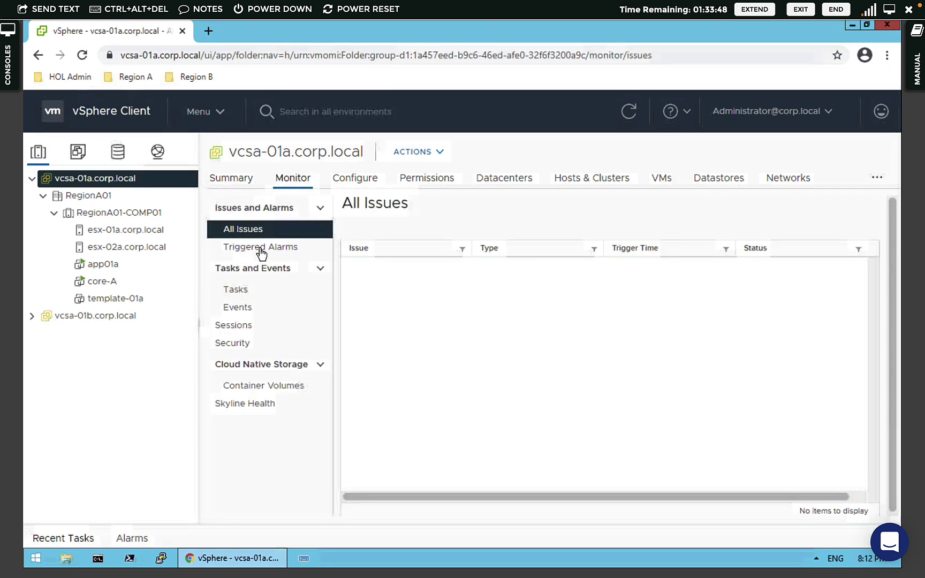
click(276, 257)
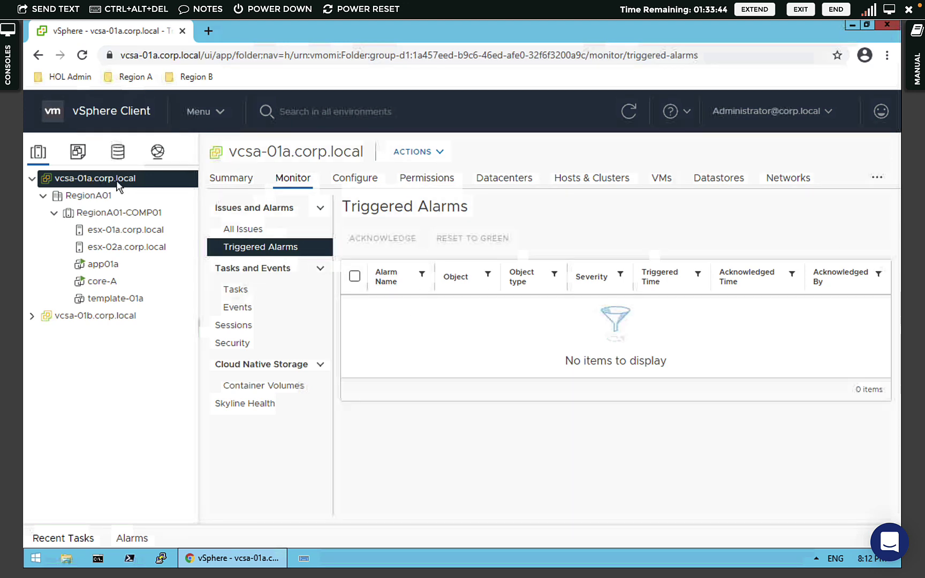
click(102, 196)
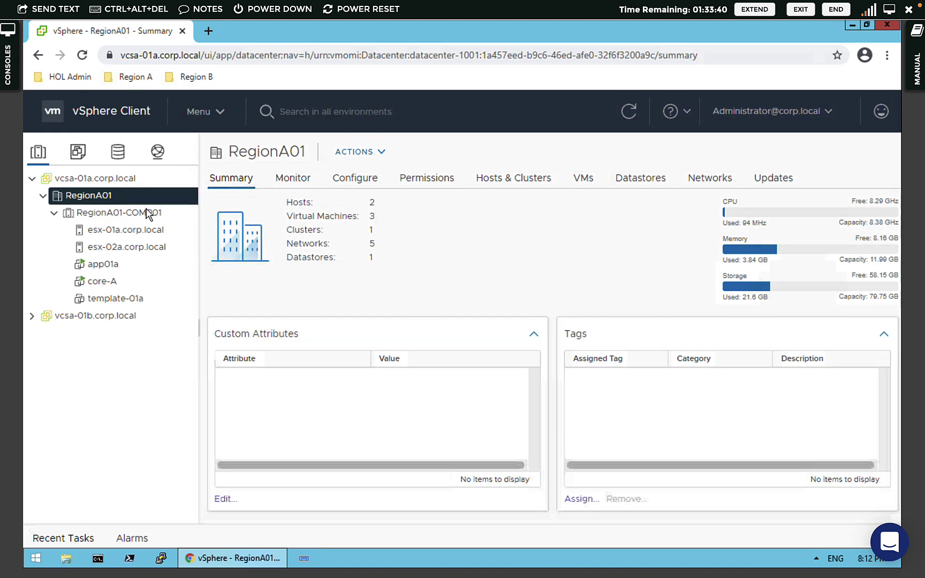
click(294, 180)
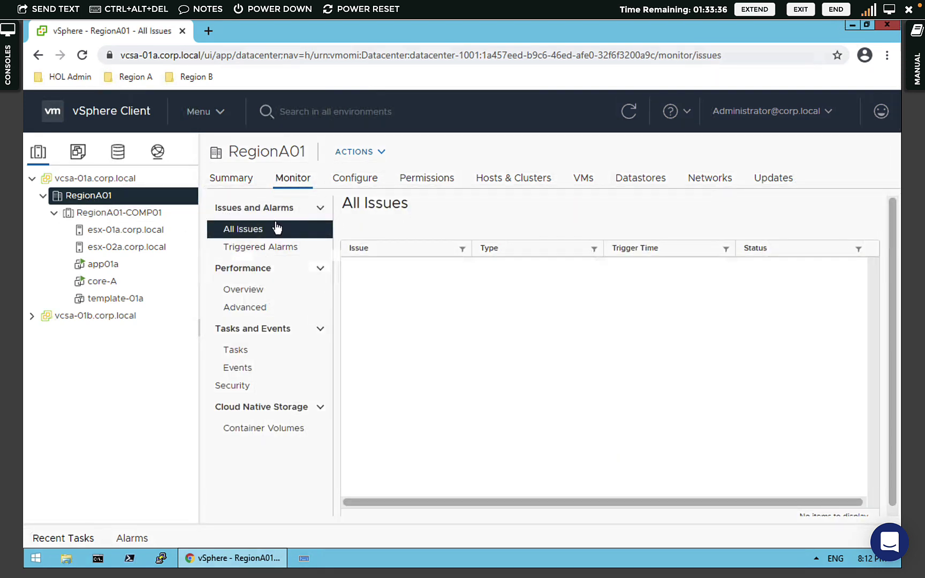
- Check issues for cluster RegionA01-COMP01 and host esx-01a, then open the app01a VM
click(147, 214)
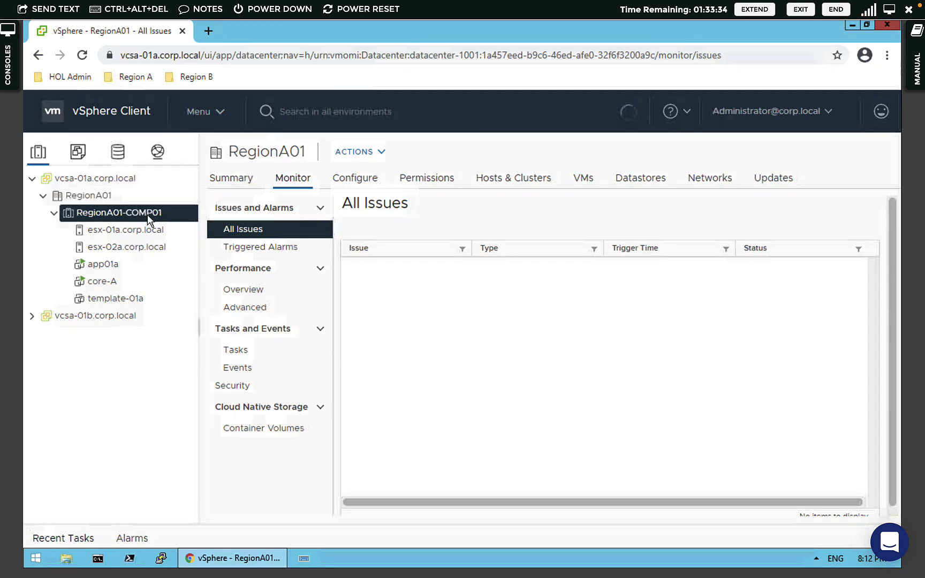
click(292, 181)
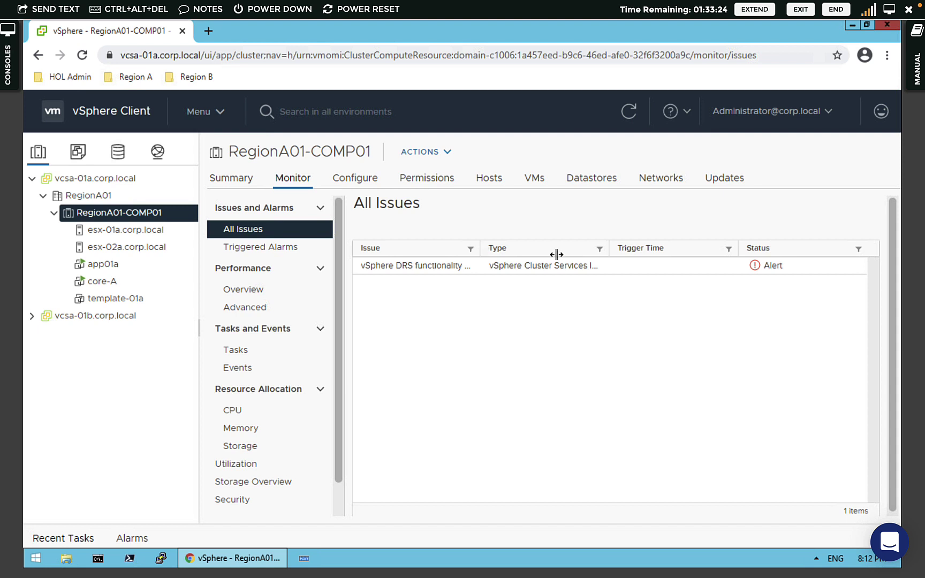
drag(556, 254, 553, 254)
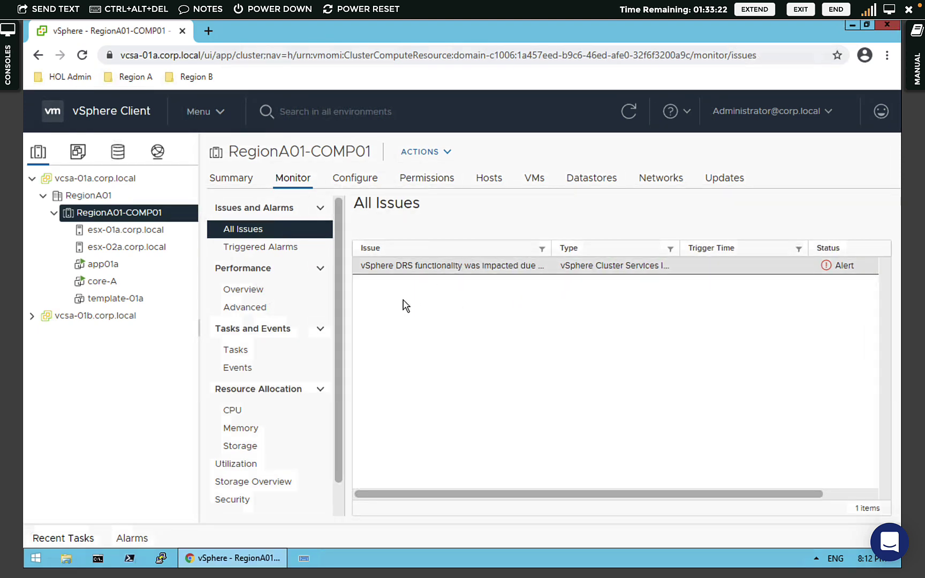
click(134, 232)
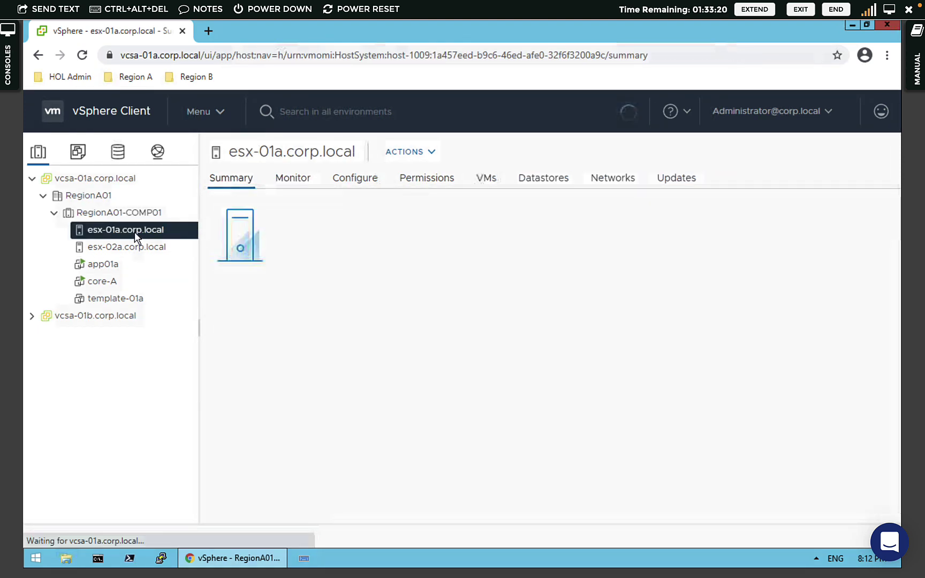
click(293, 180)
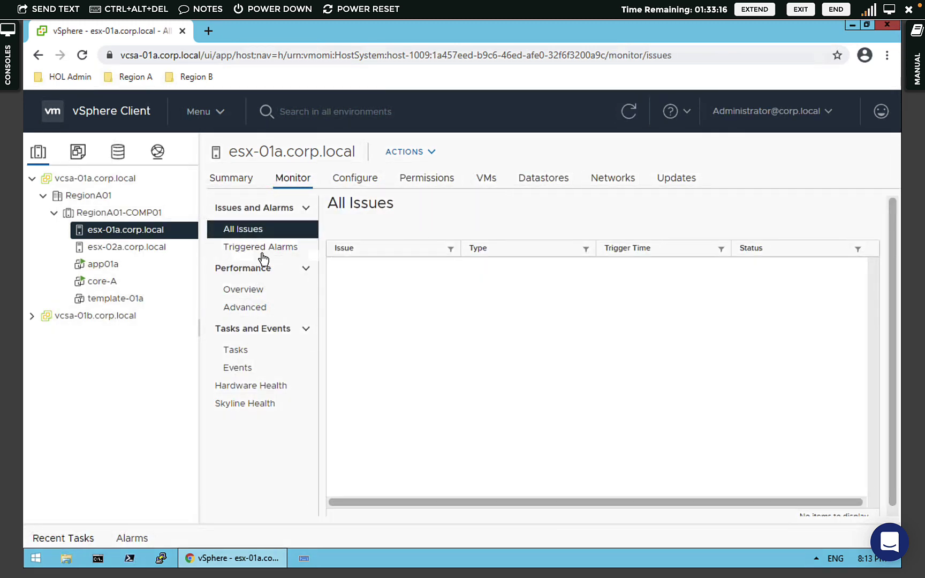
click(106, 265)
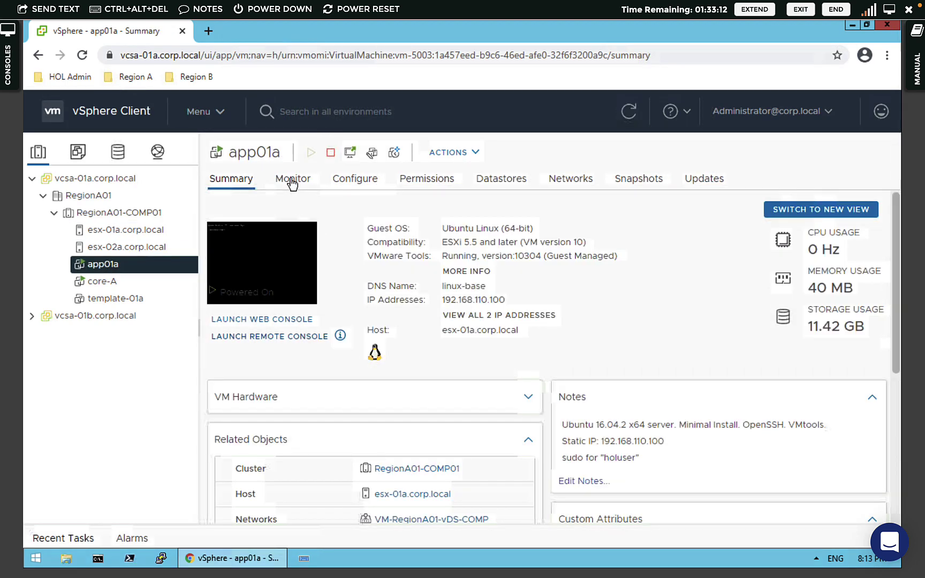
- Show the 282 alarm definitions under vcsa-01a.corp.local's Configure settings
click(291, 181)
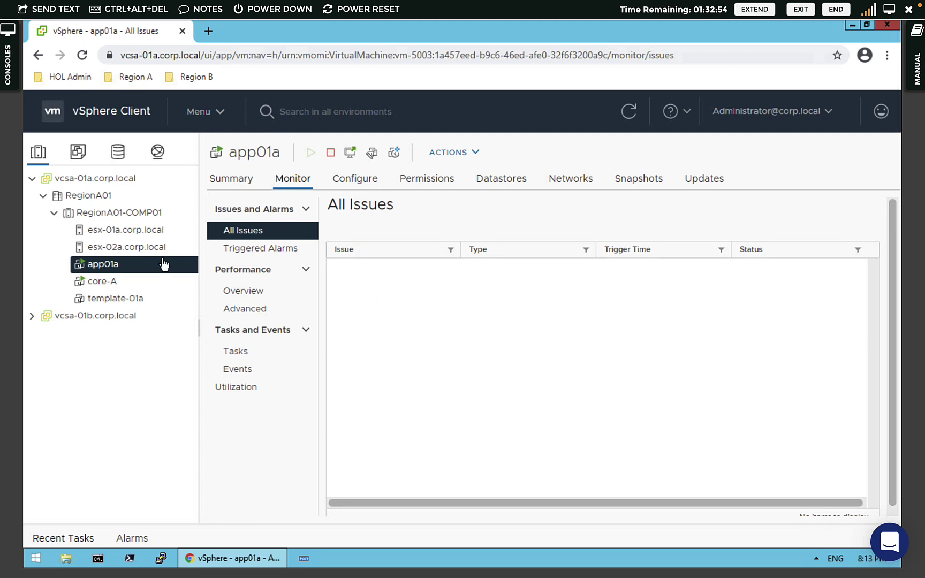
click(111, 180)
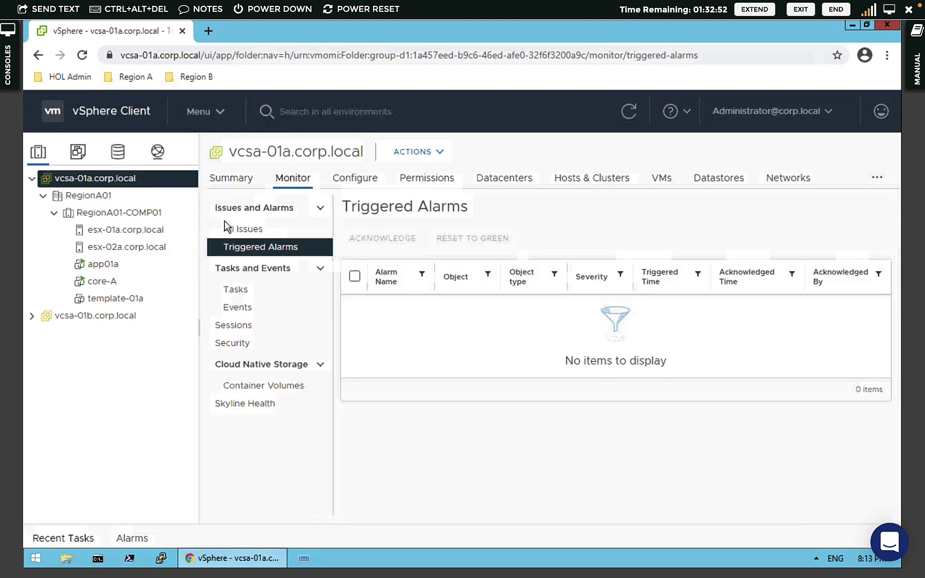
click(340, 178)
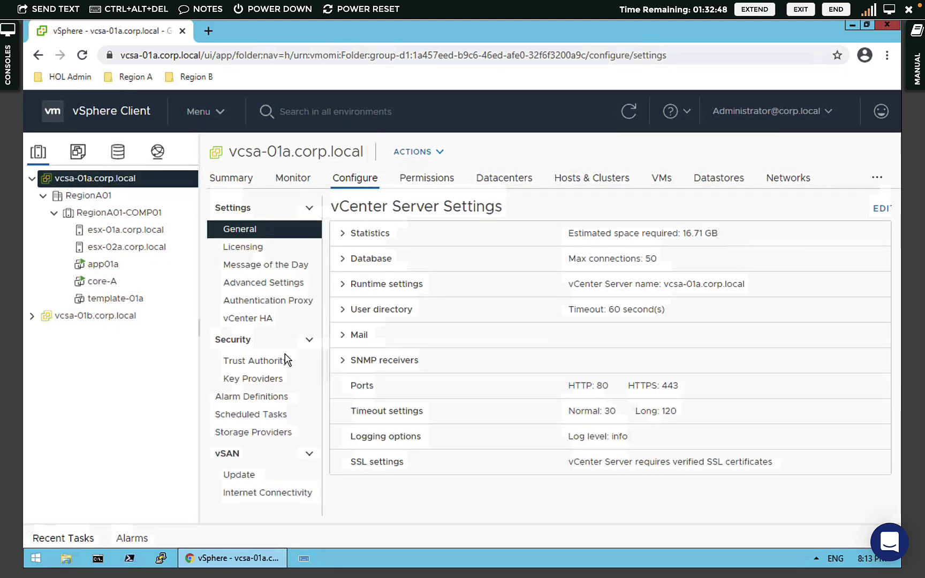
click(270, 399)
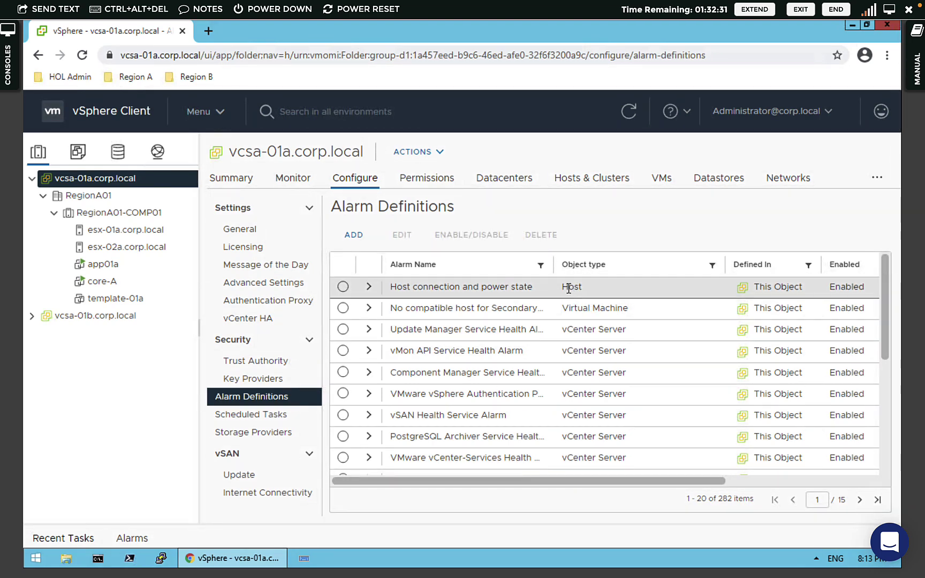
- Expand and select the Host error alarm to show its all-hosts target and error/warning trigger
drag(629, 309, 581, 311)
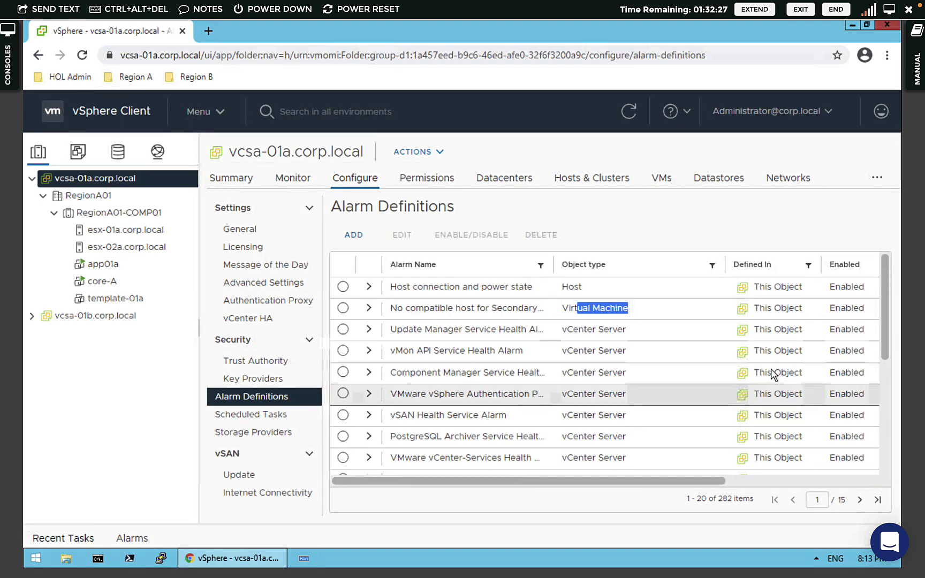
scroll(884, 372, down, 3)
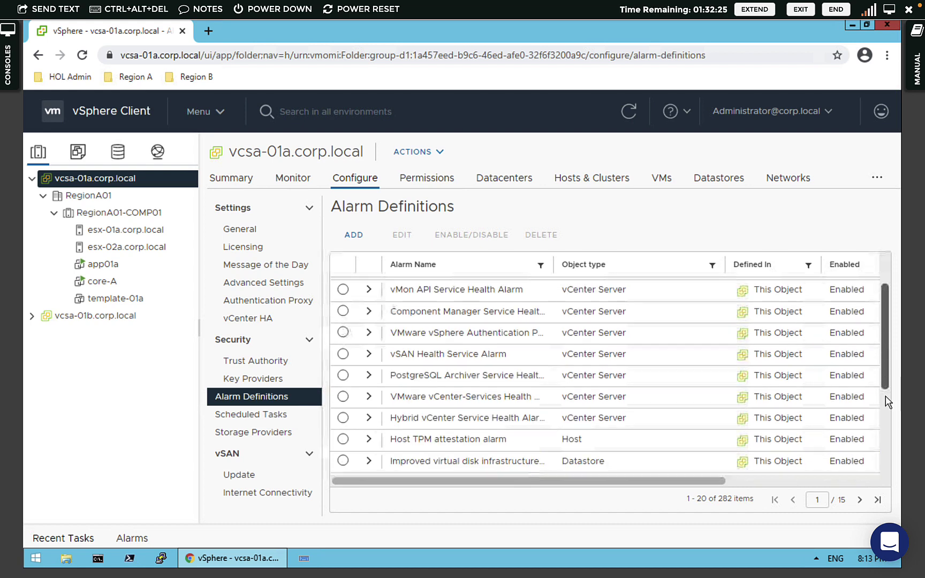
scroll(583, 400, down, 1)
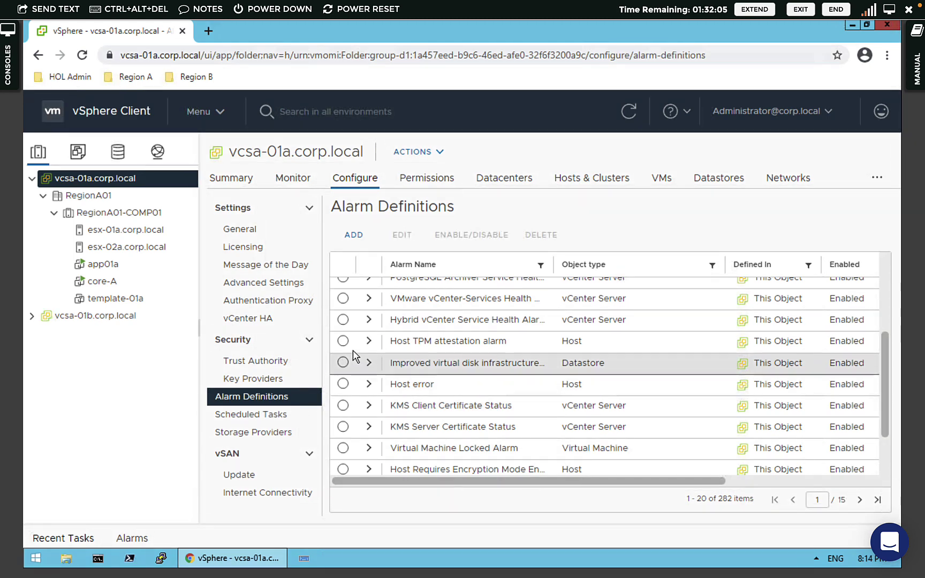
click(369, 384)
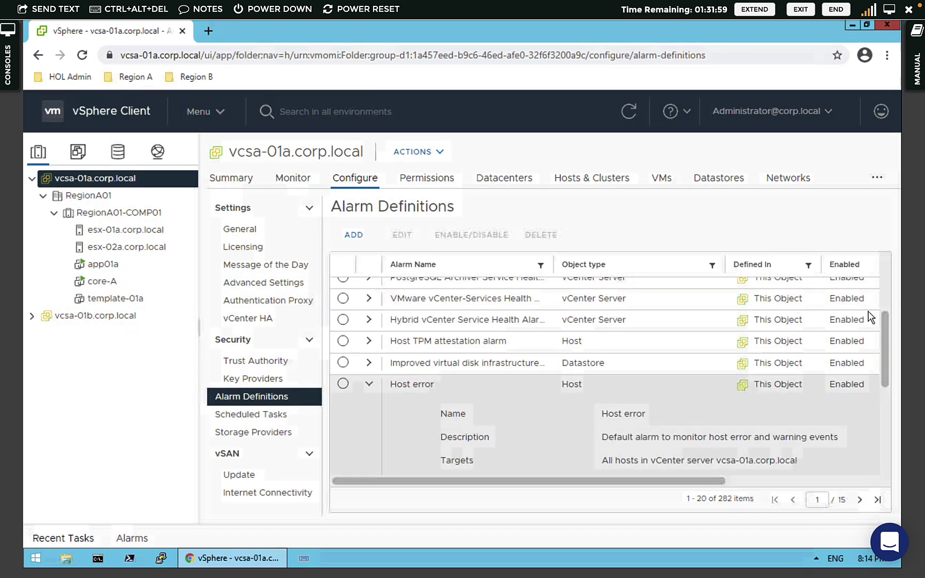
drag(882, 328, 882, 357)
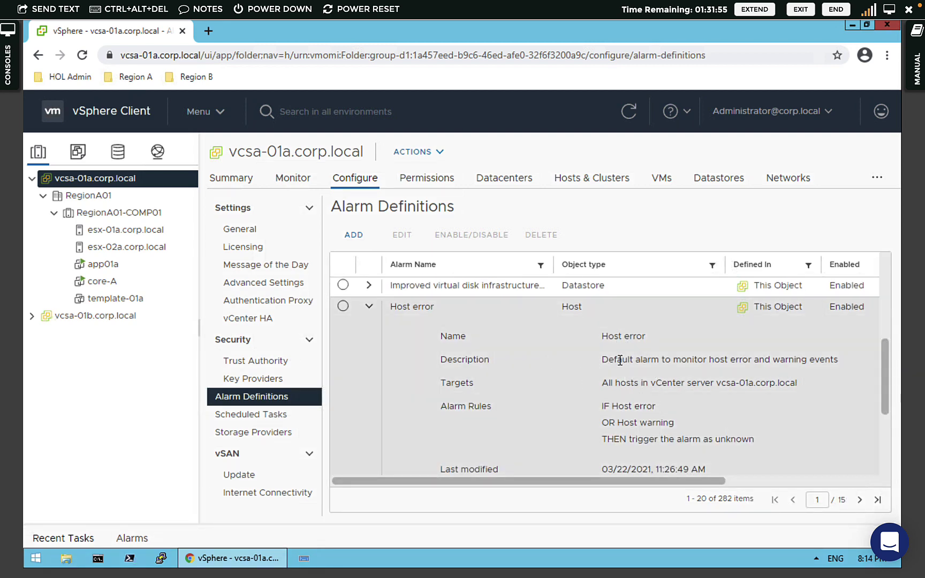
drag(617, 359, 633, 412)
click(633, 412)
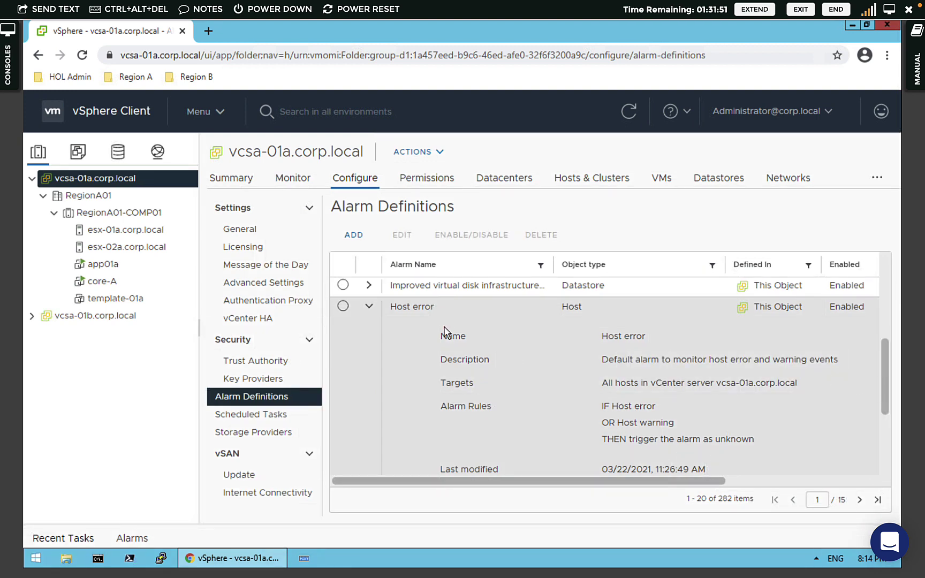
click(343, 306)
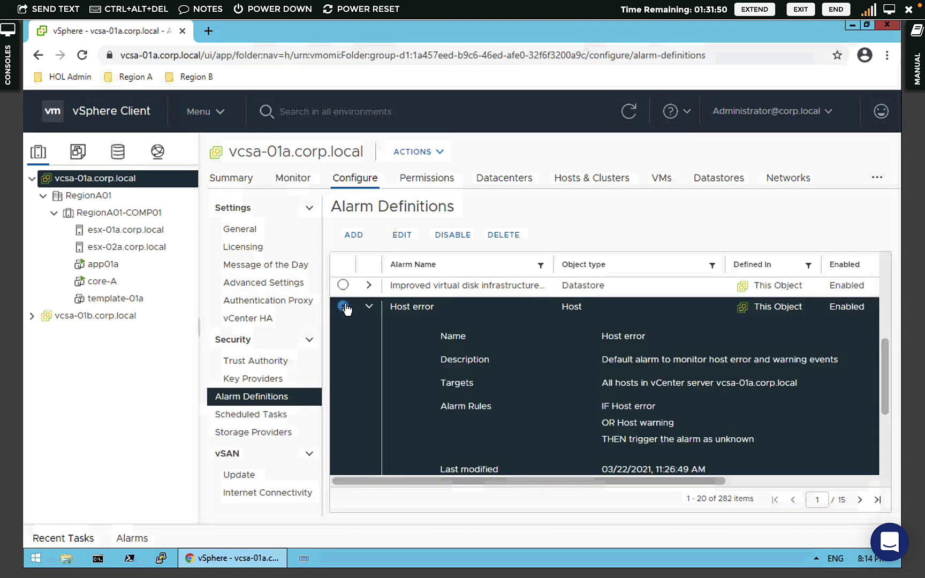
click(402, 237)
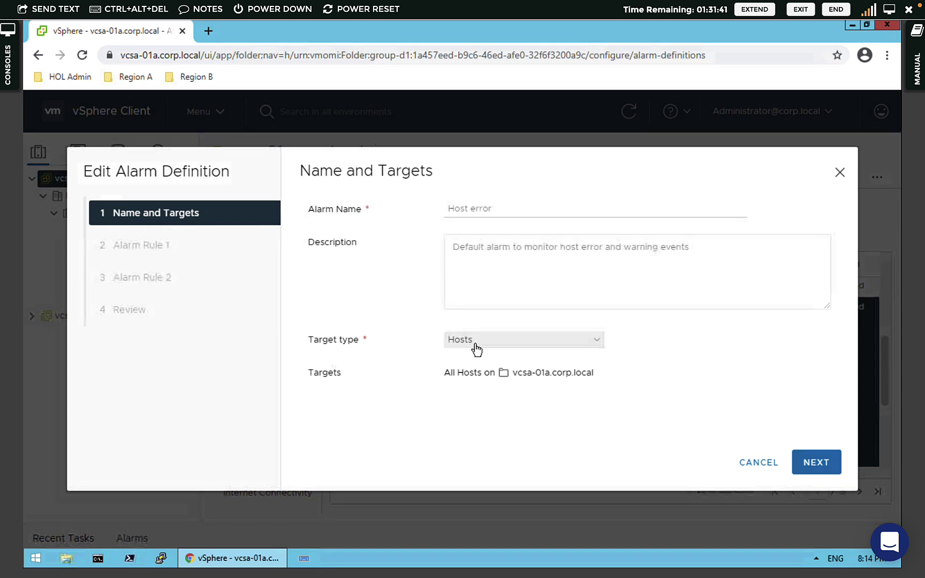
click(816, 465)
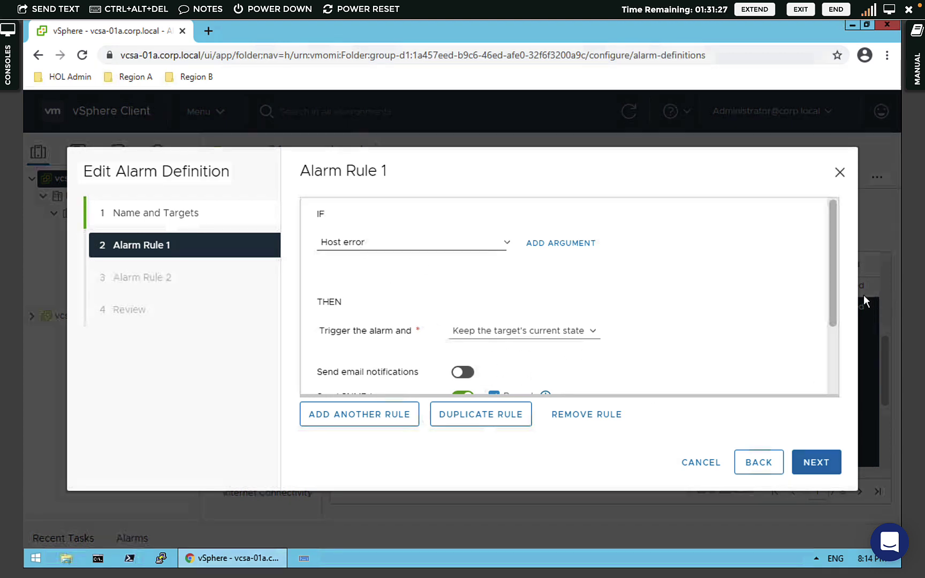
scroll(814, 334, down, 2)
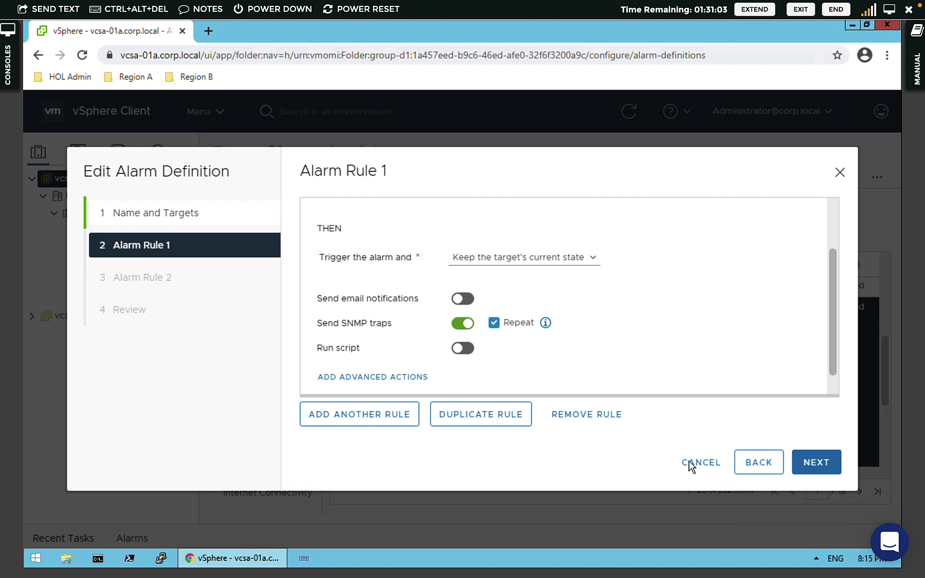
key(Escape)
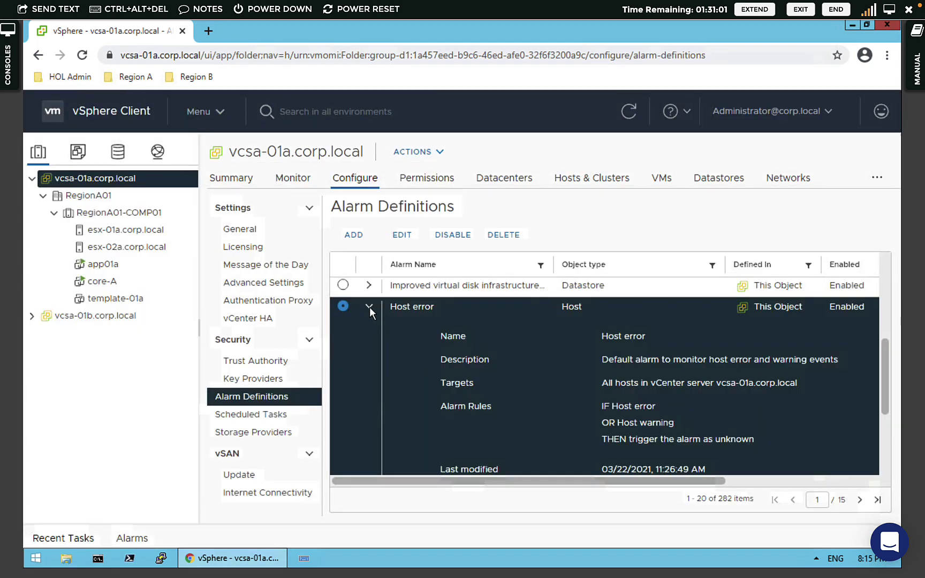
- Collapse Host error, then highlight the Host hardware fan status alarm and the 282-alarm total
click(369, 309)
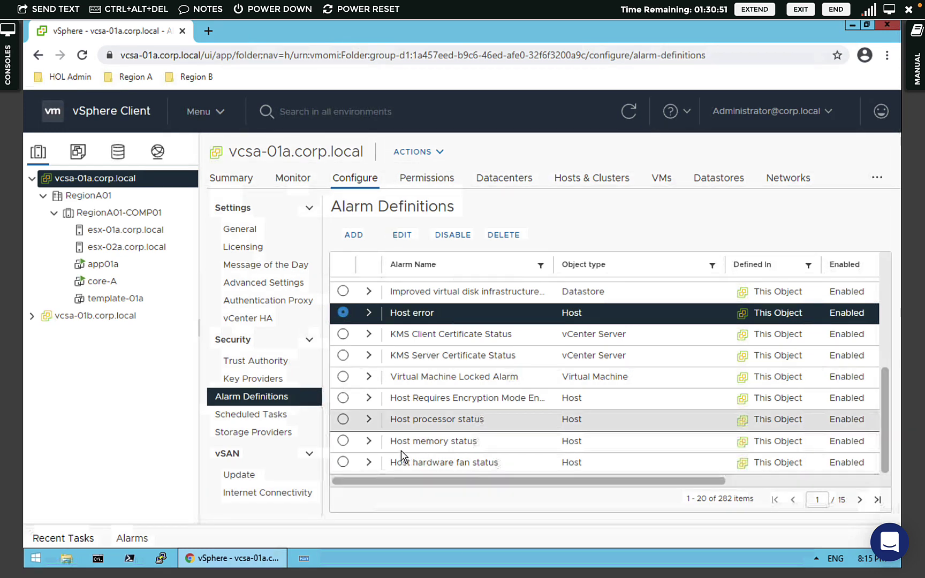
drag(401, 444, 494, 459)
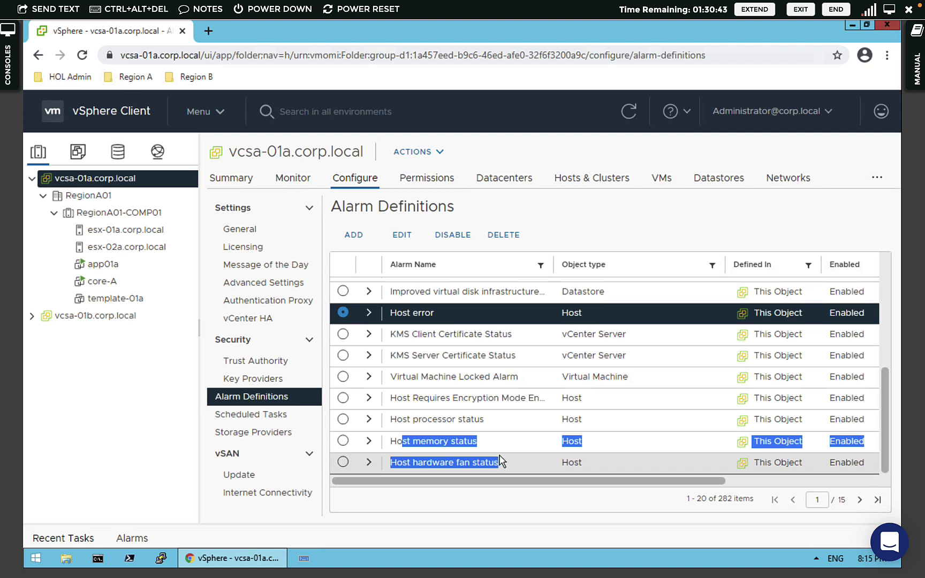
drag(494, 460, 501, 461)
click(490, 505)
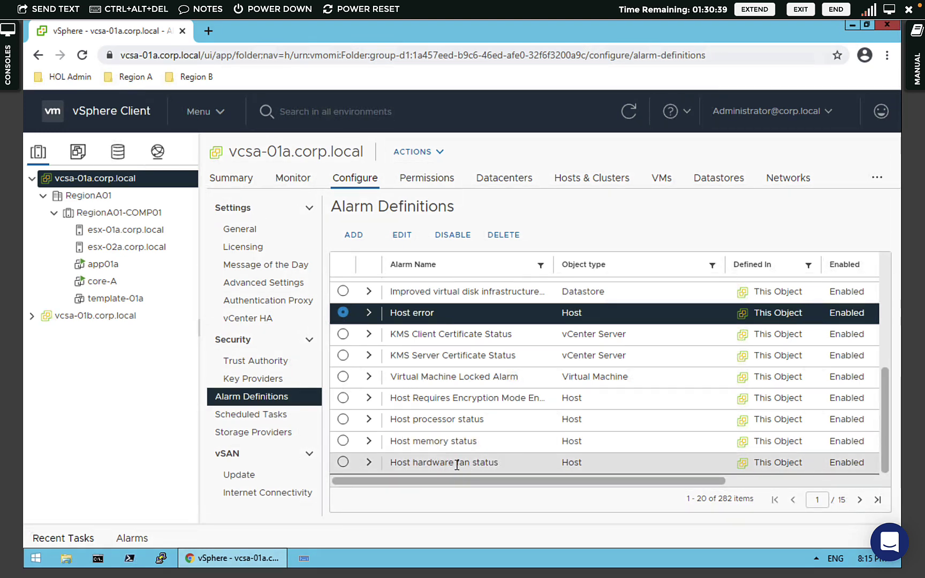
drag(433, 464, 473, 463)
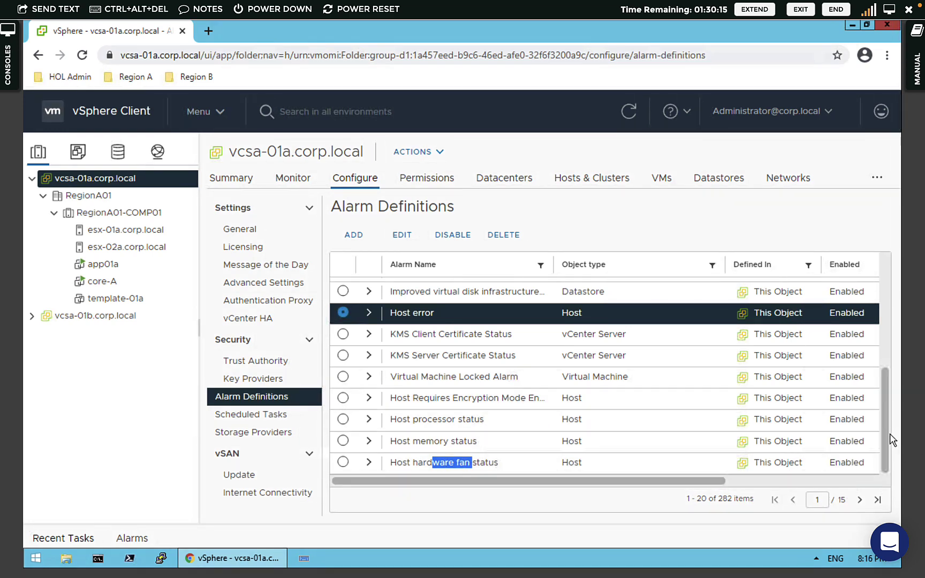
scroll(882, 379, up, 5)
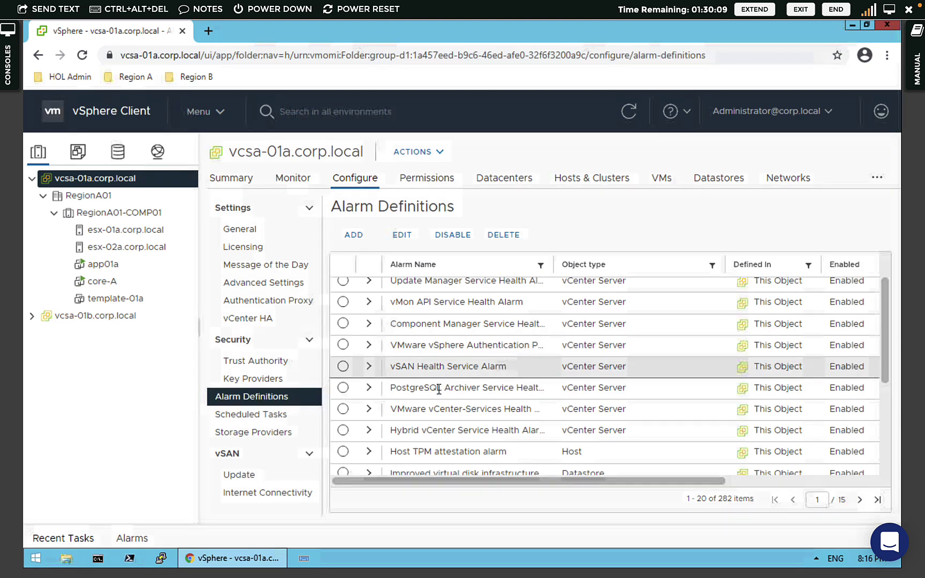
drag(743, 500, 625, 519)
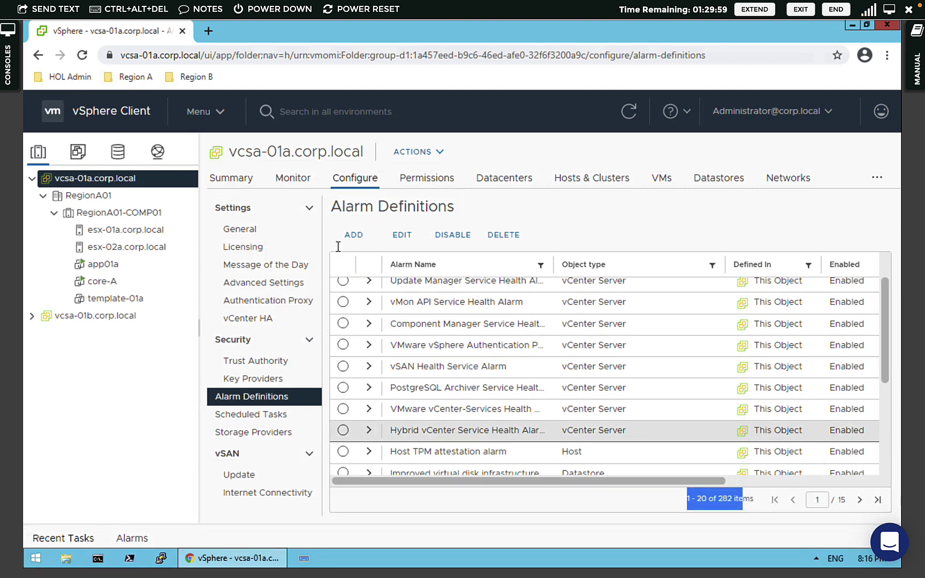
- Preview the New Alarm Definition wizard's Name and Targets step, then cancel it
click(356, 238)
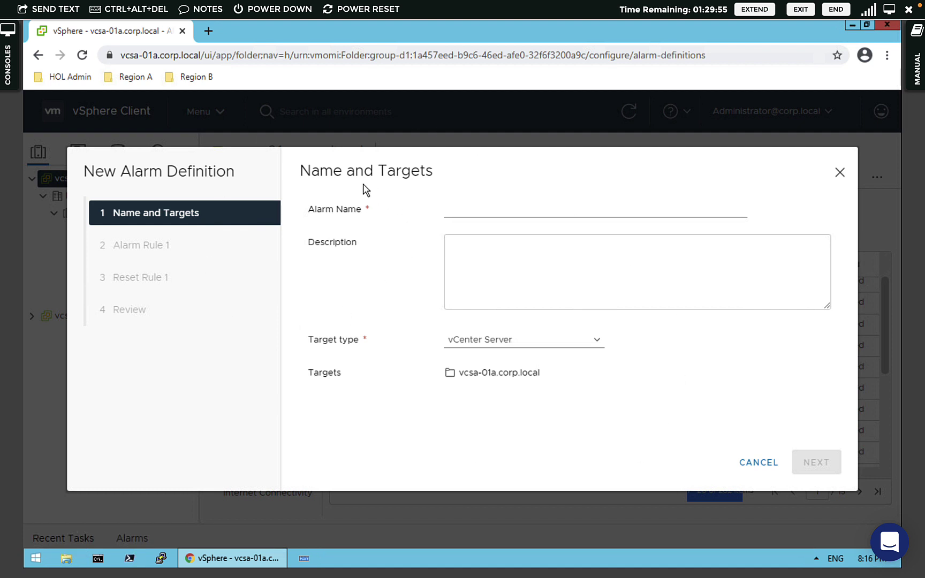
drag(302, 169, 473, 173)
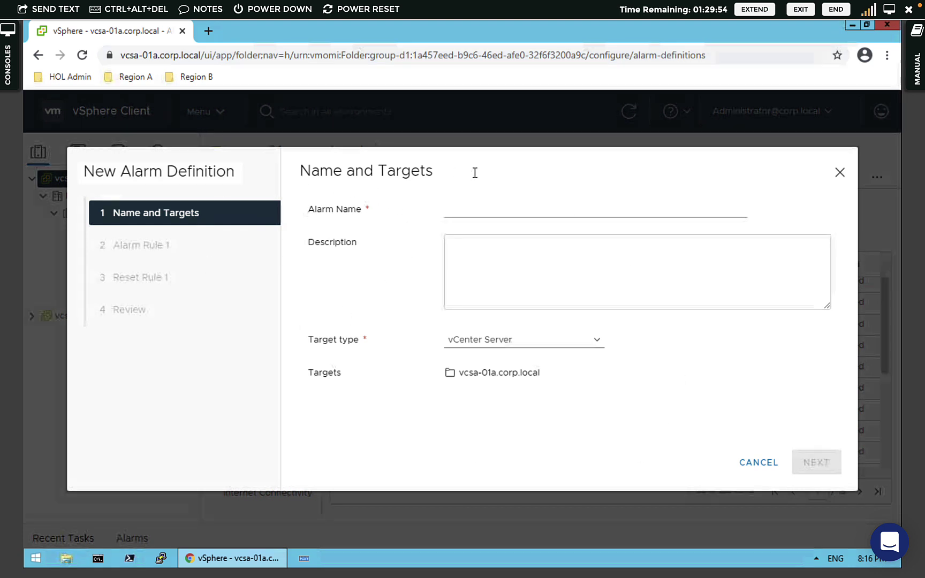
click(750, 464)
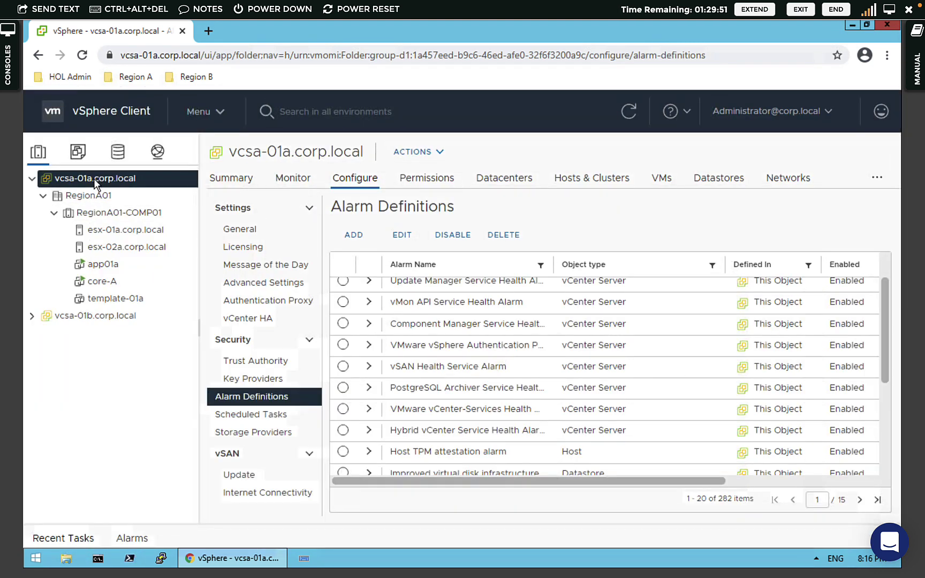
right_click(94, 180)
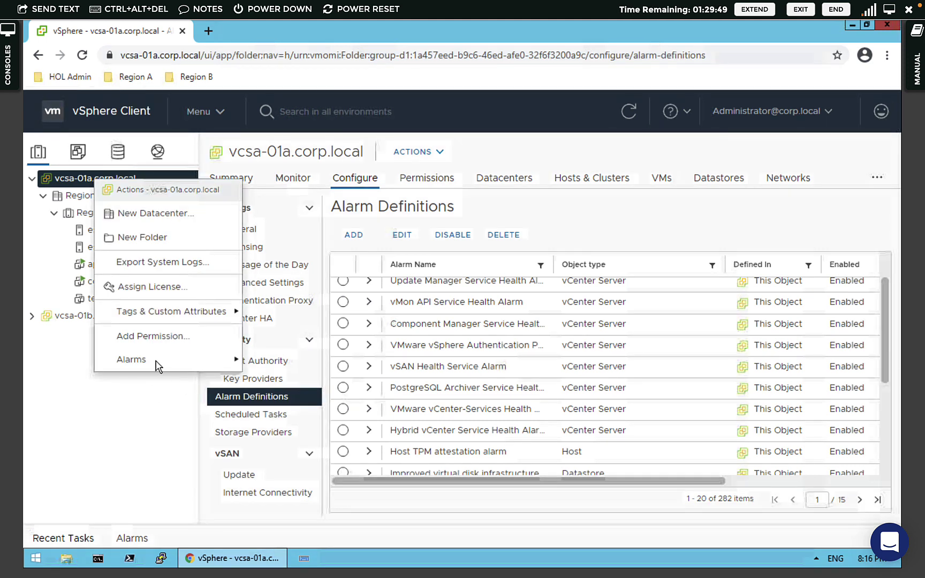
mouse_move(155, 362)
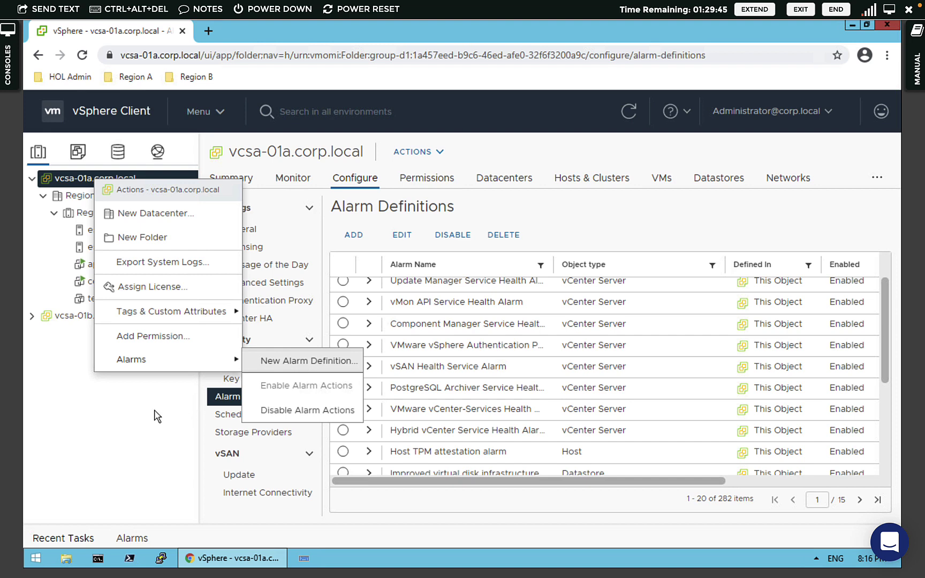
click(319, 366)
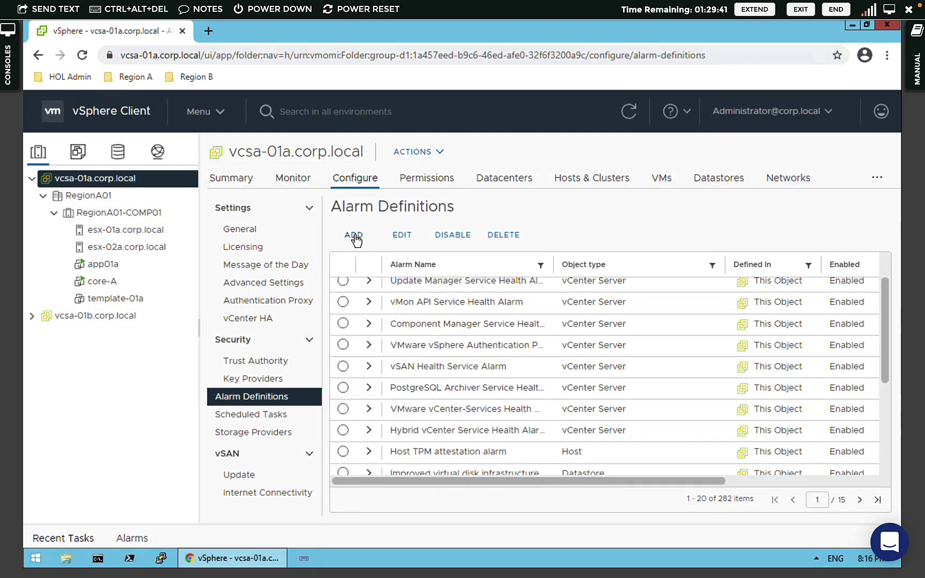
- Add an alarm named Snapshot-Size targeting Virtual Machines and continue to Alarm Rule 1
click(354, 236)
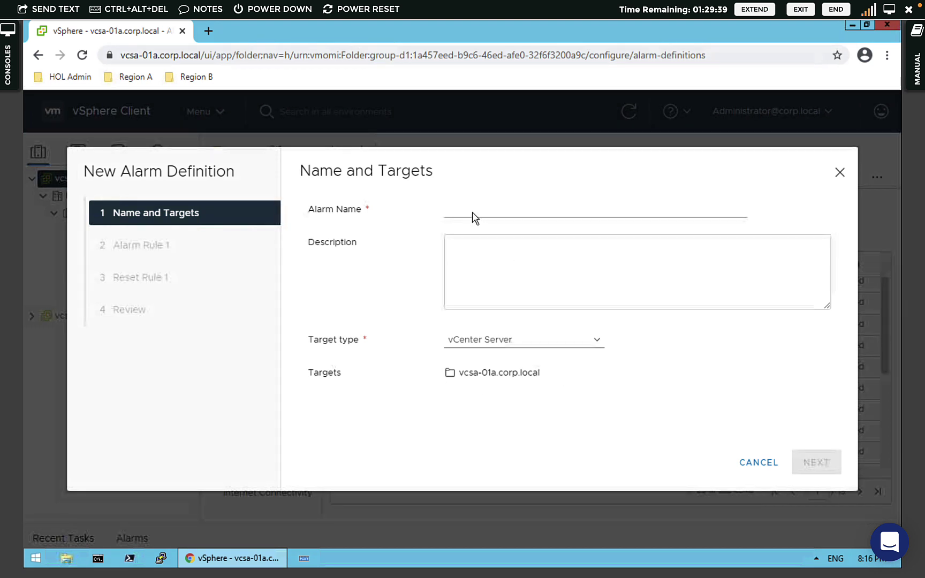
click(469, 212)
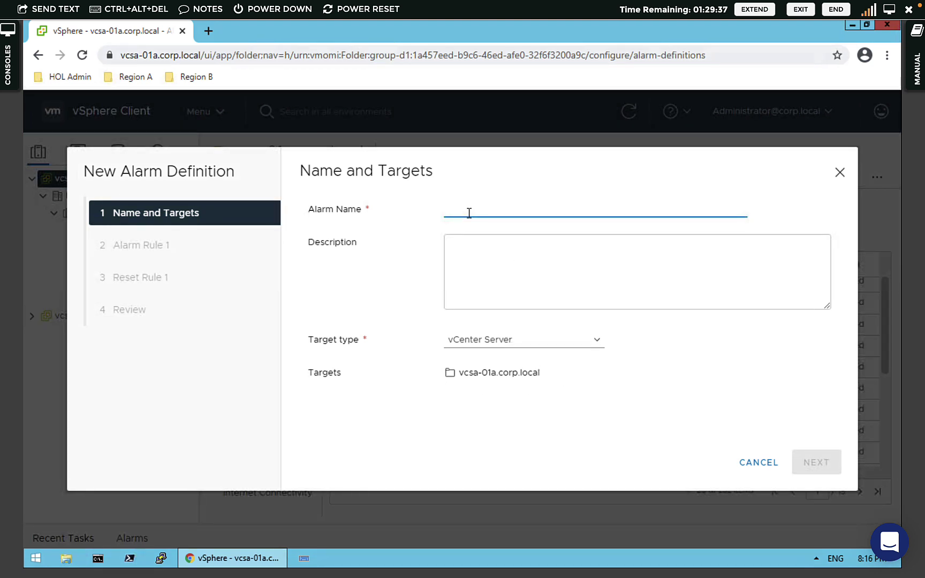
text(Snap)
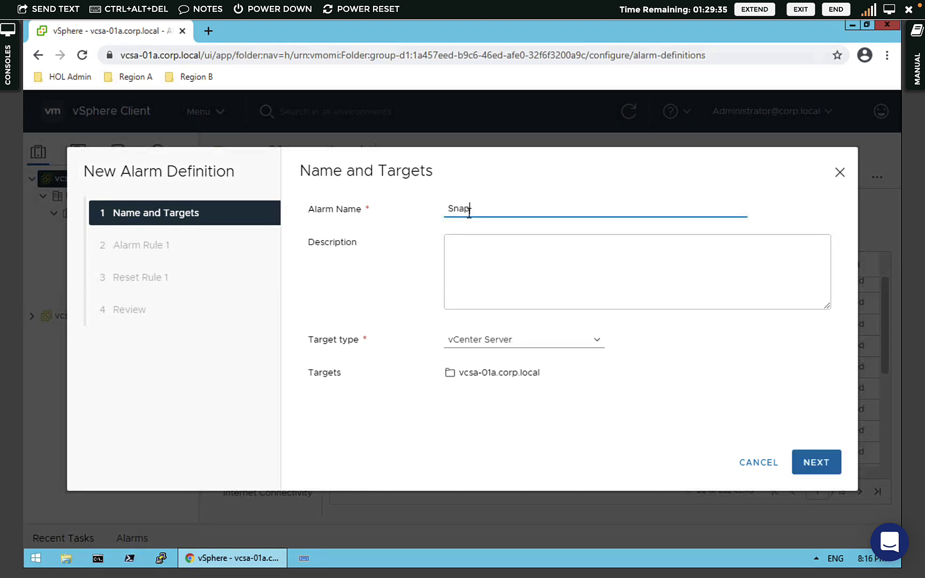
text(shot-Size)
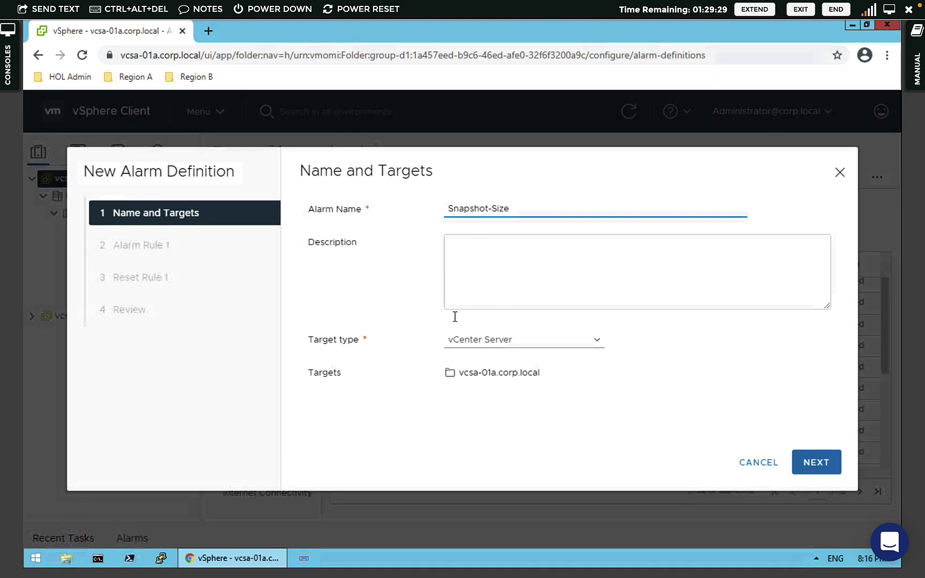
drag(309, 345, 357, 349)
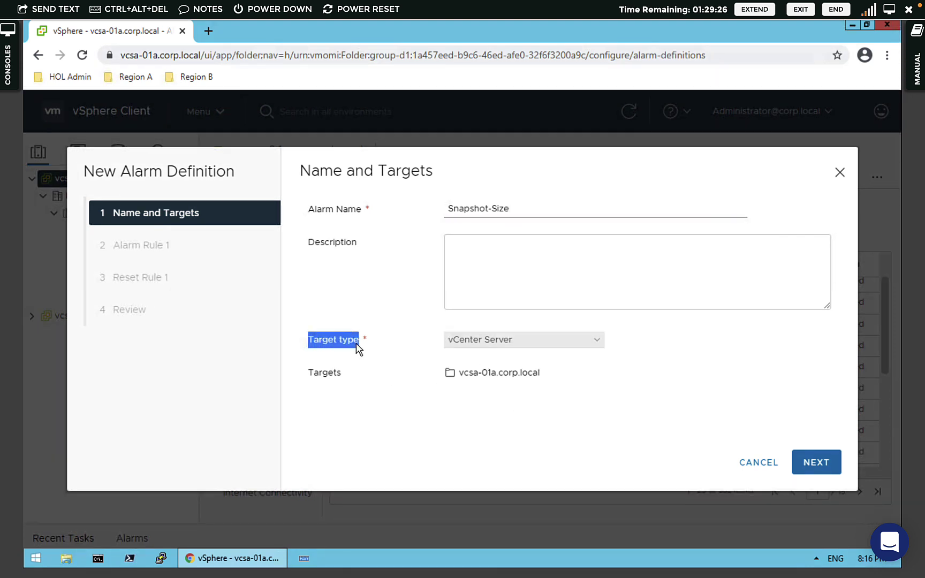
click(515, 347)
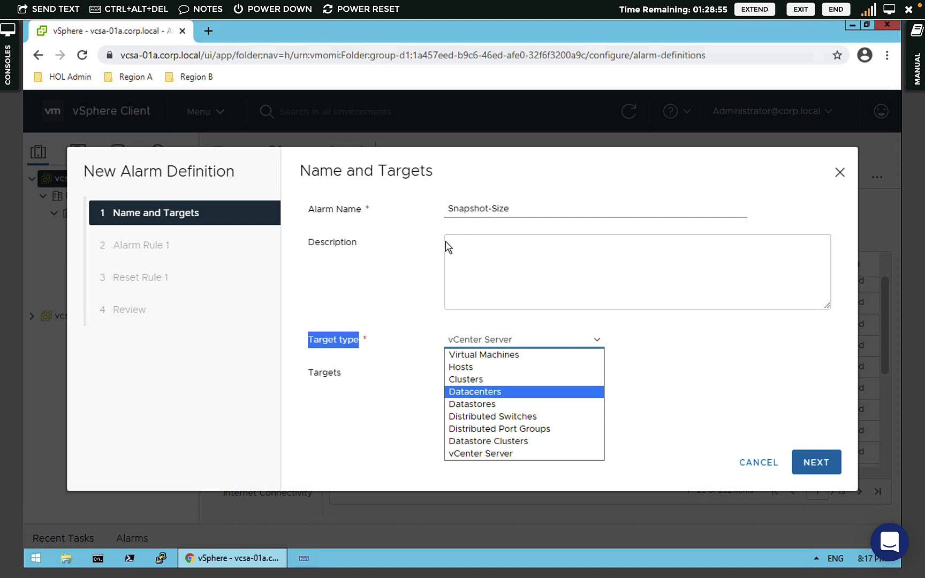
click(467, 355)
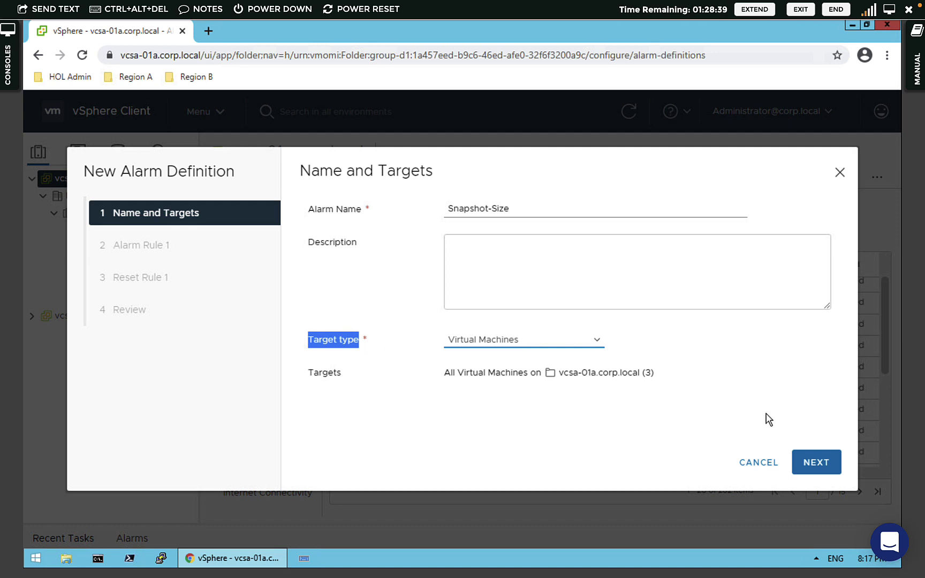
click(805, 469)
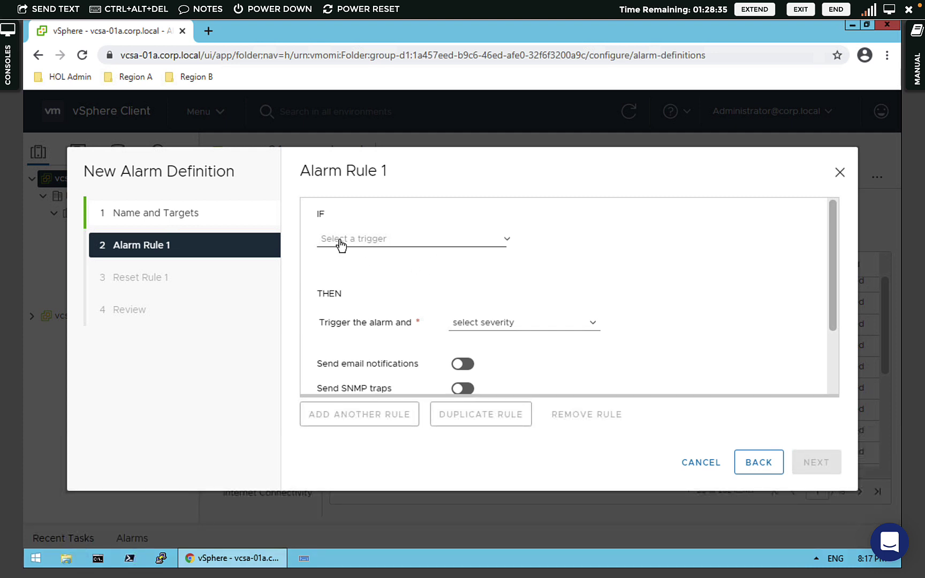
- Set Alarm Rule 1's trigger to VM Snapshot Size is above 20 GB
click(373, 242)
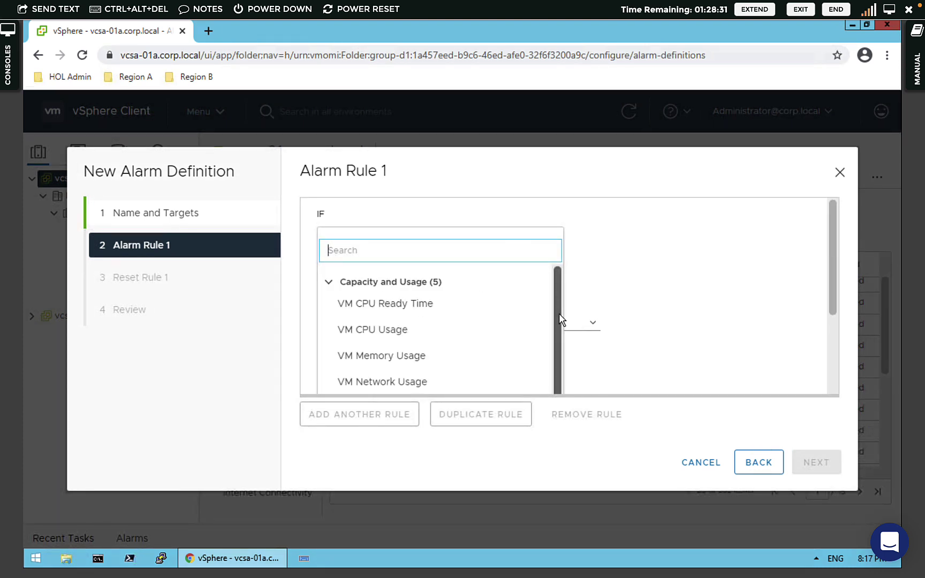
drag(559, 313, 562, 343)
scroll(564, 345, down, 1)
scroll(403, 294, up, 5)
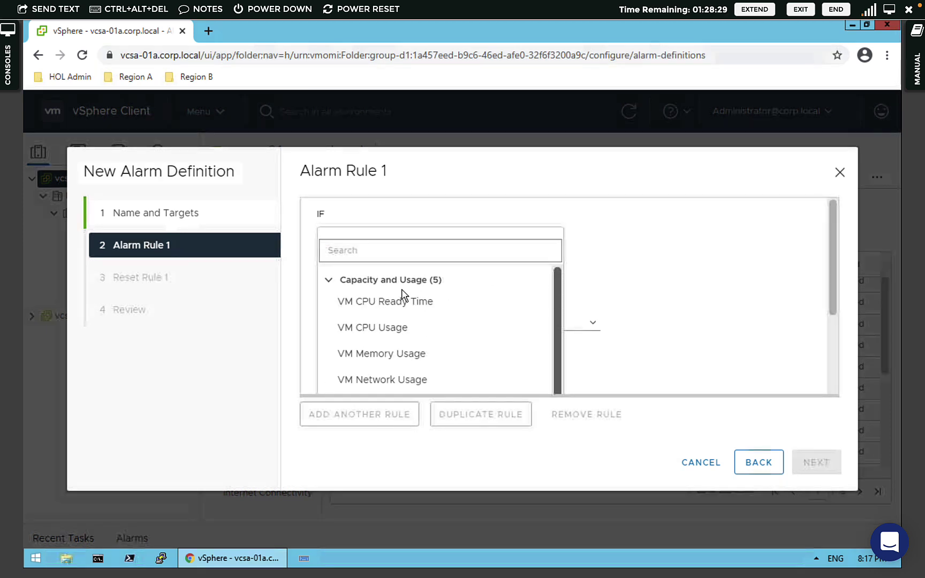
click(360, 251)
text(snapshot)
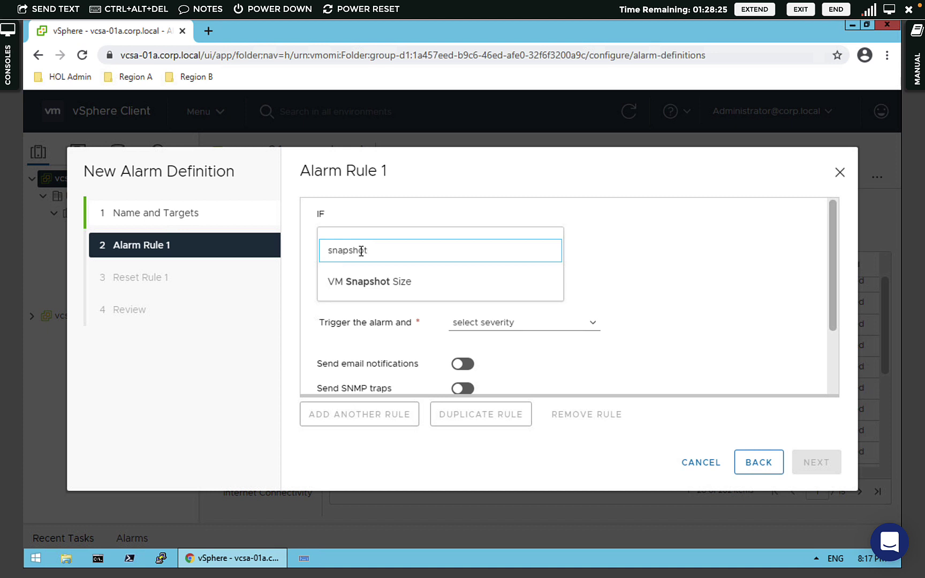
click(367, 284)
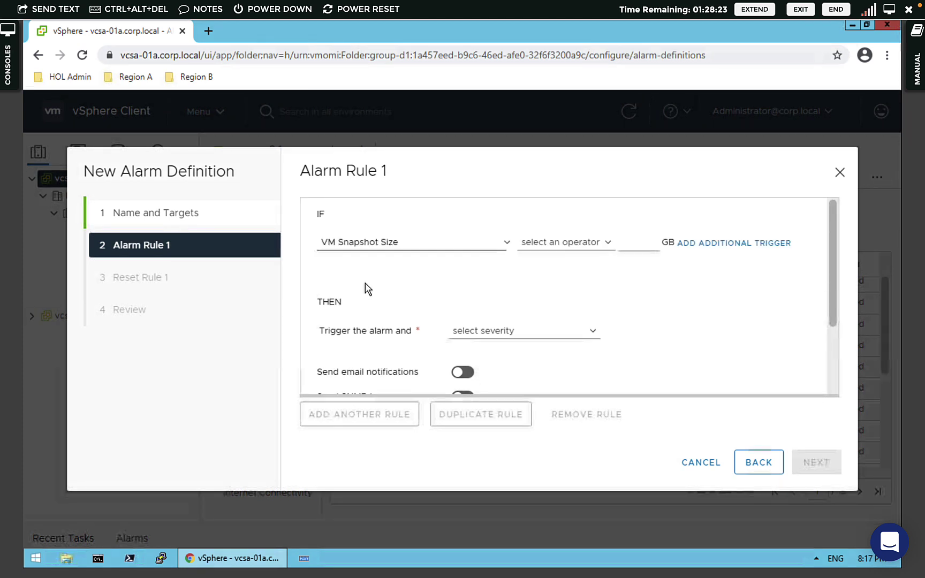
click(561, 244)
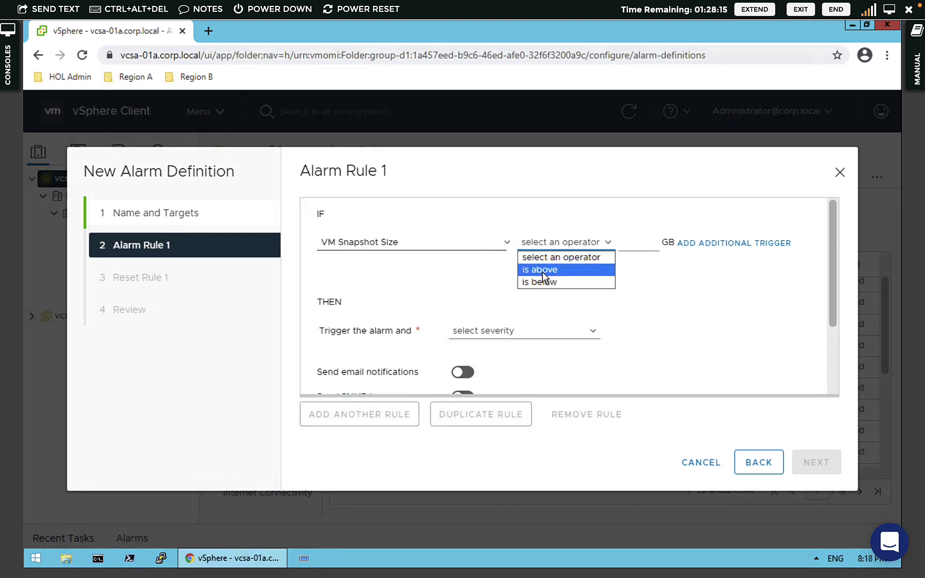
key(Return)
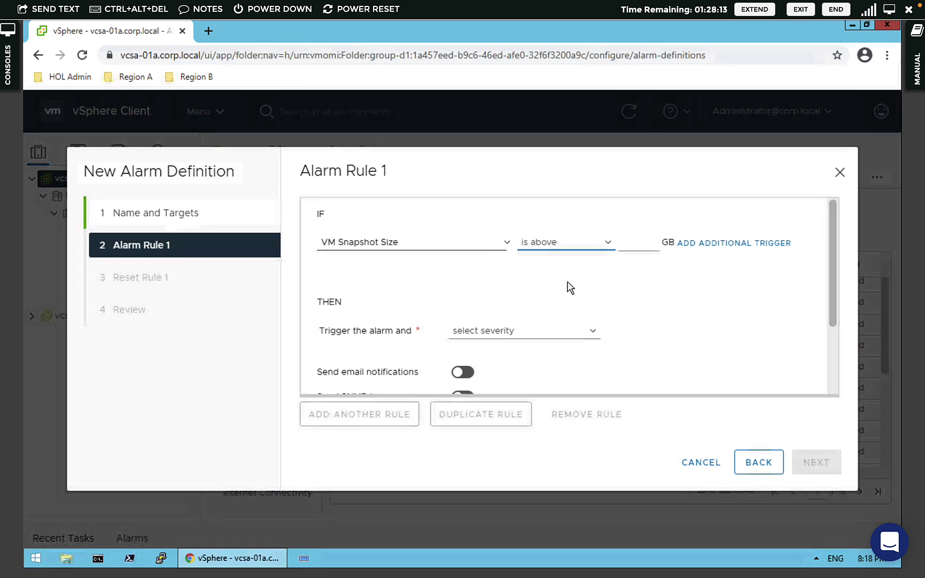
click(629, 255)
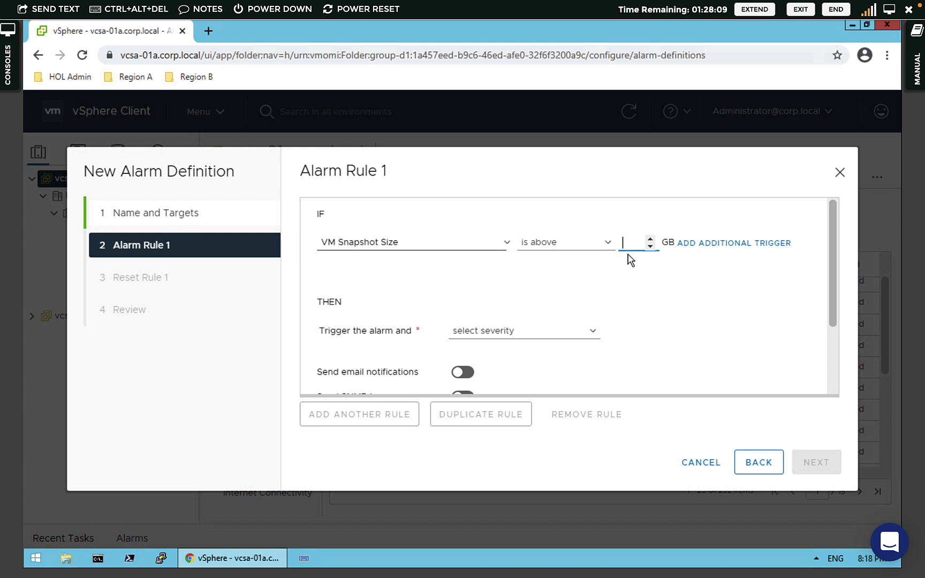
text(20)
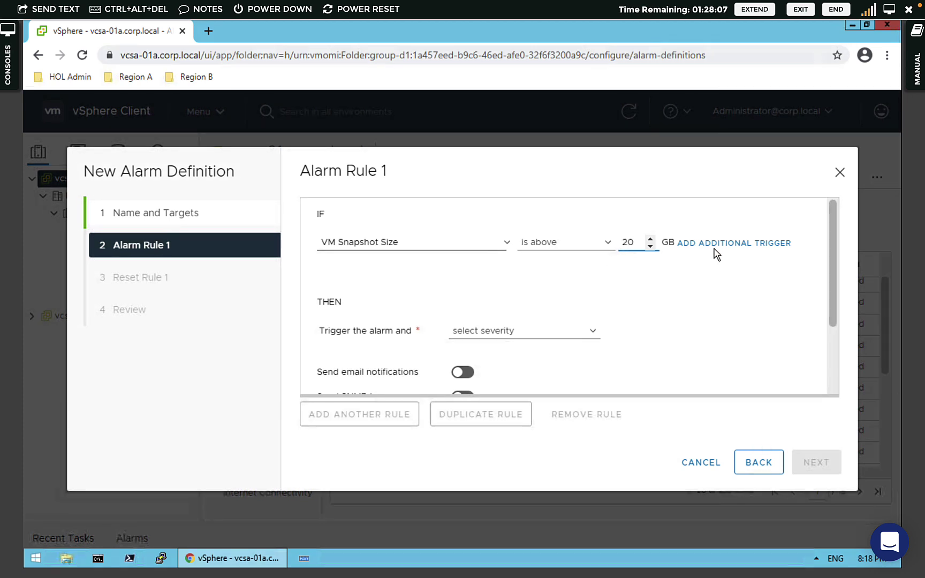
click(636, 280)
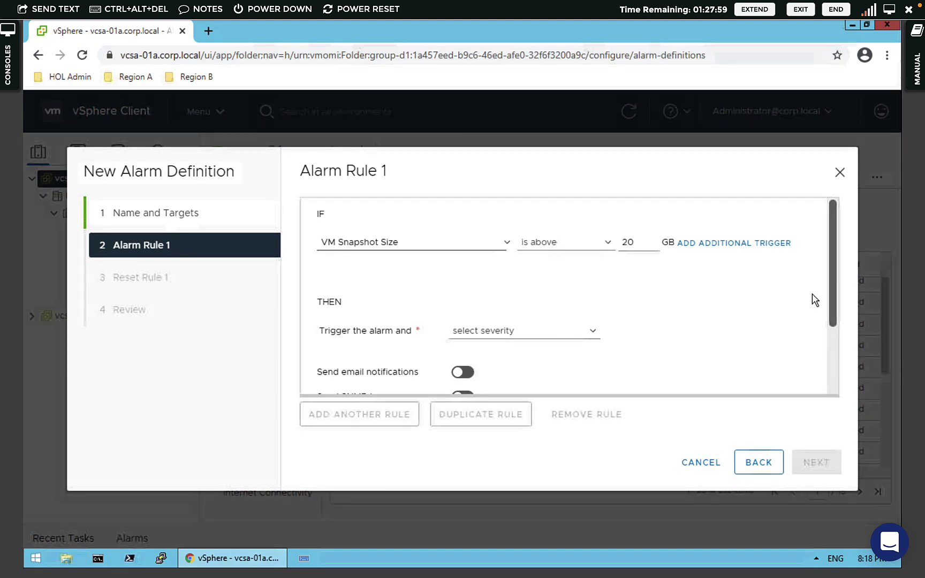
- Make the rule show as Critical and switch on Send email notifications
scroll(816, 310, down, 1)
scroll(817, 312, down, 1)
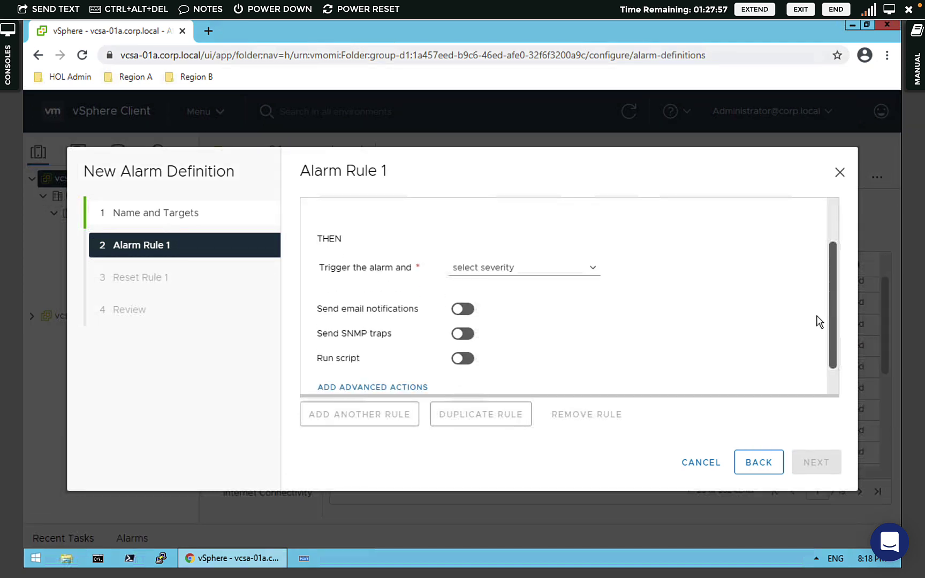
drag(320, 270, 509, 272)
click(511, 272)
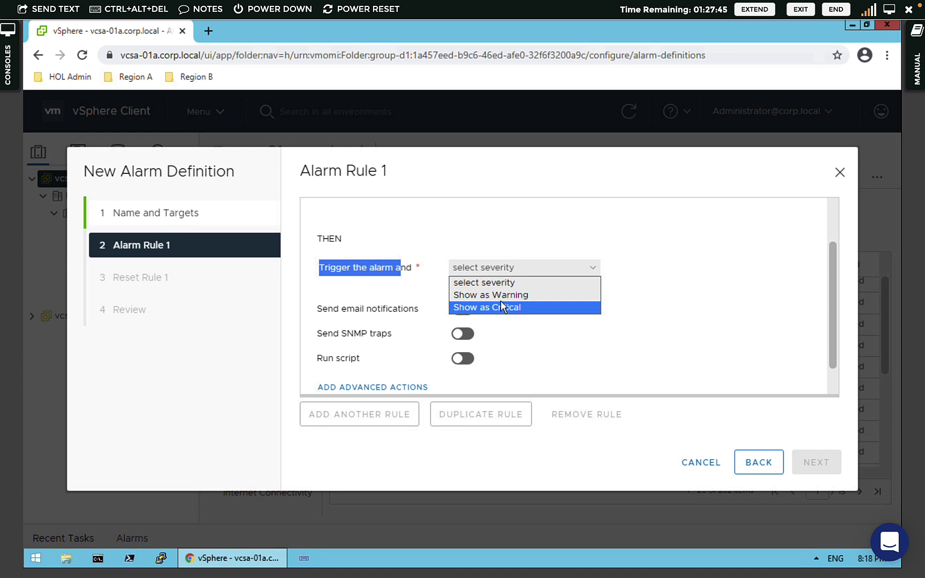
key(Up)
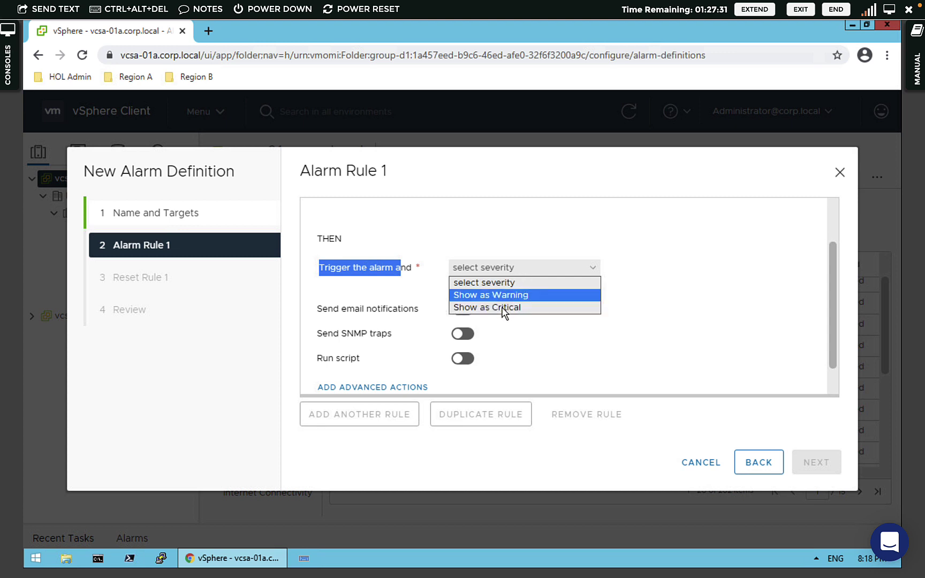
click(504, 308)
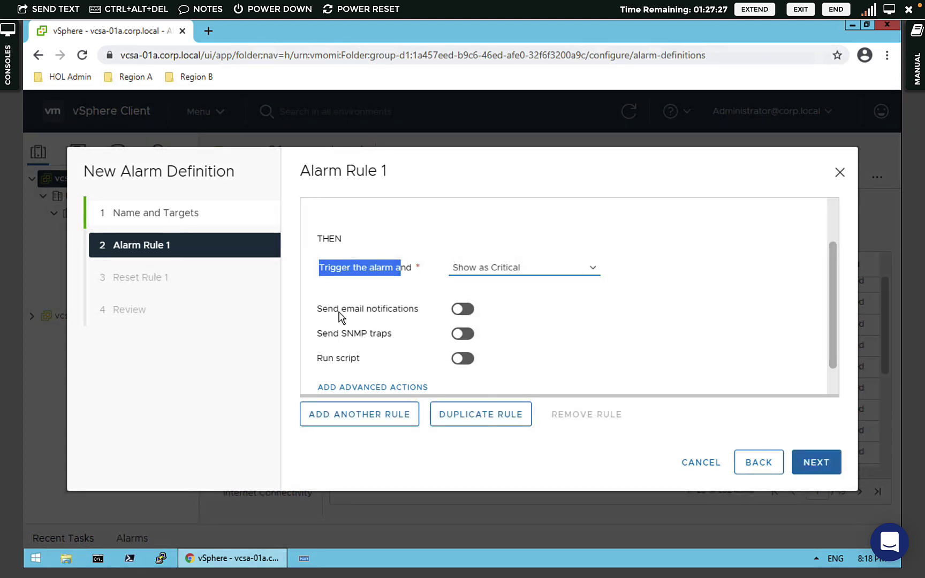
click(468, 311)
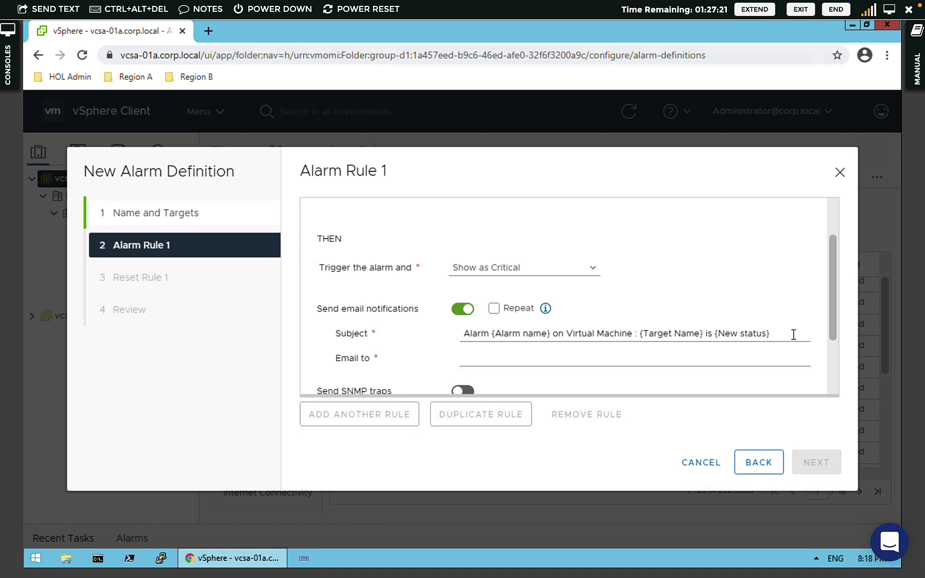
- Change the email subject to Snapshot-Size-20GB, then switch email notifications back off
drag(421, 333, 548, 345)
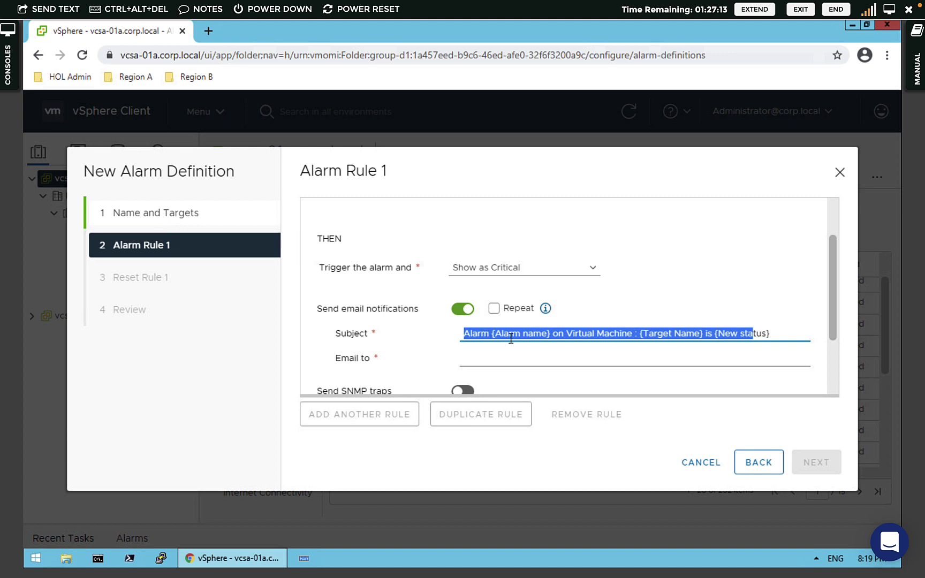
text(Snapshot)
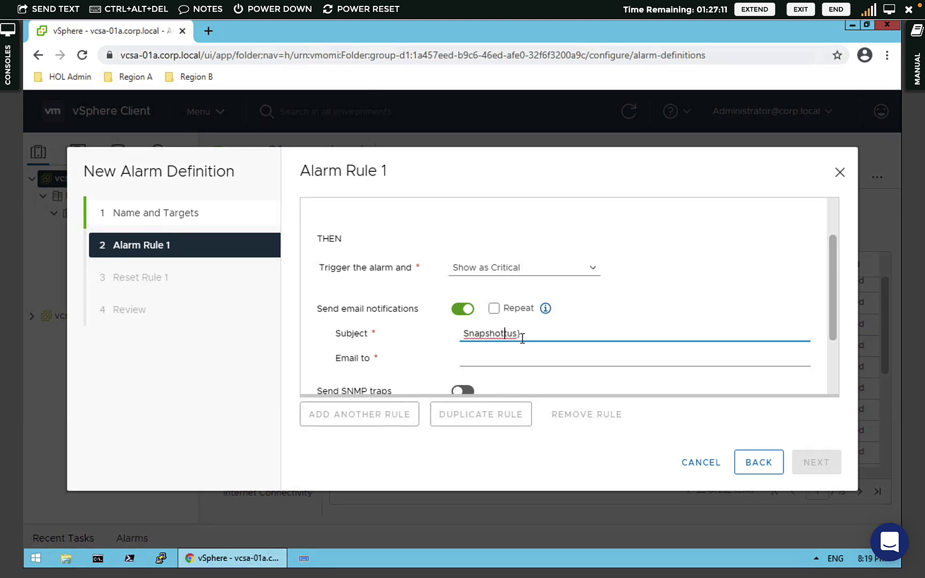
key(BackSpace)
key(BackSpace)
key(BackSpace)
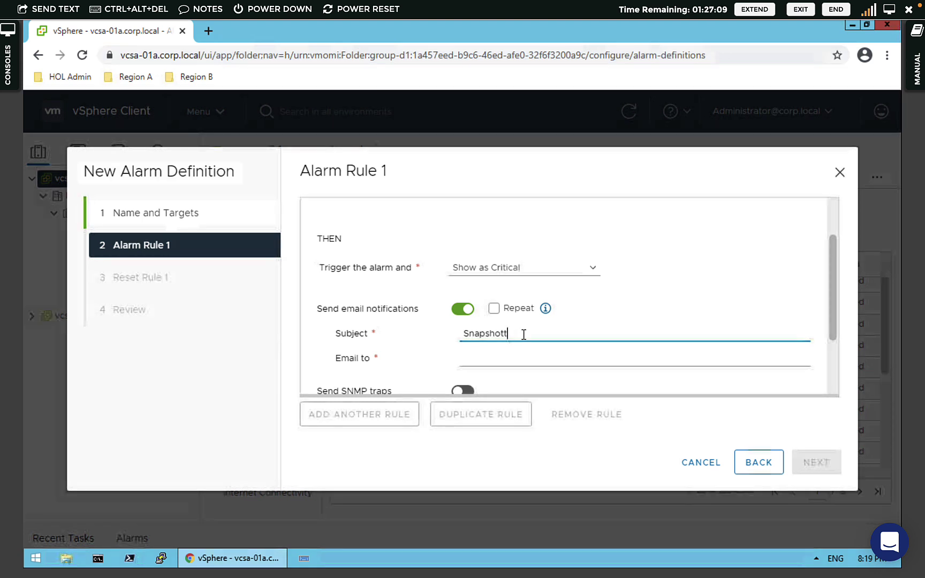
key(BackSpace)
text(-S)
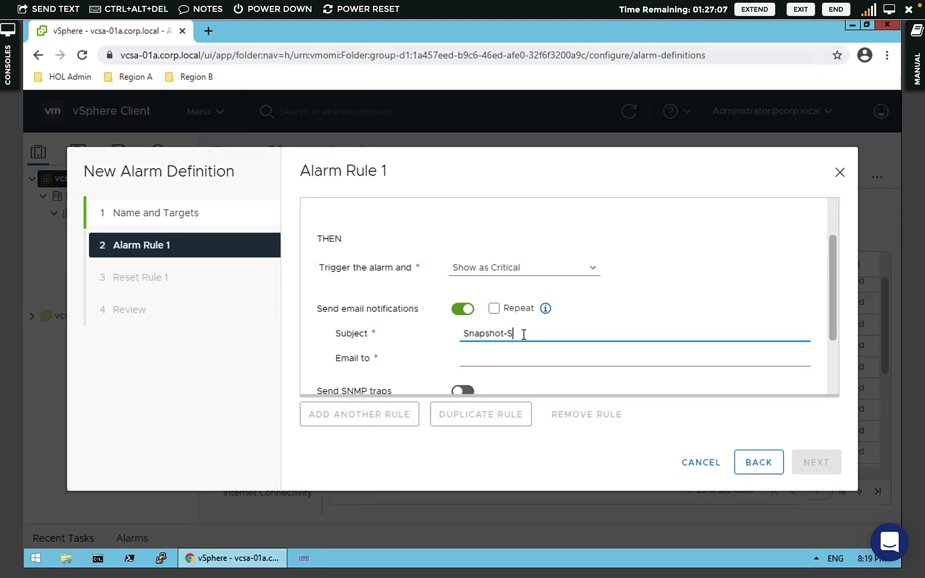
text(ize-20GB)
click(476, 359)
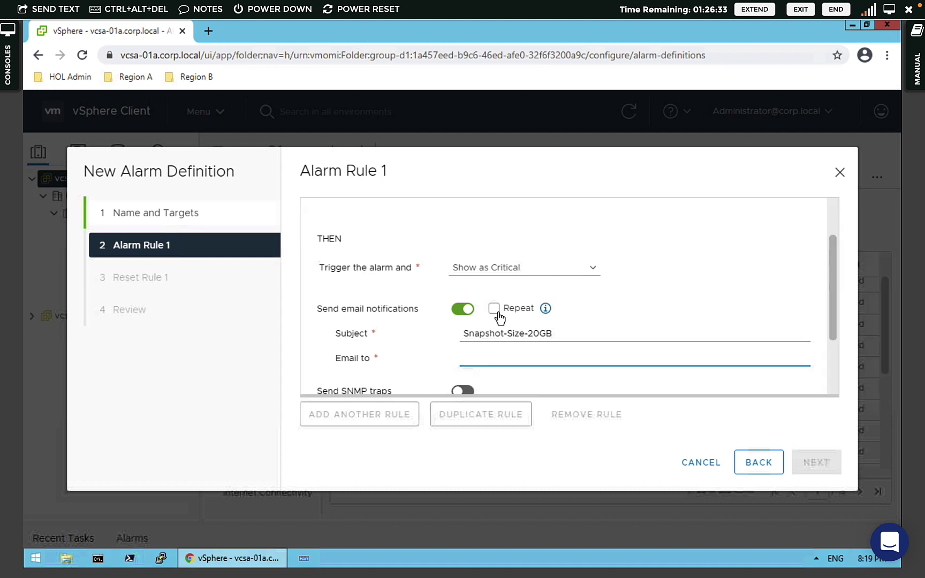
click(458, 316)
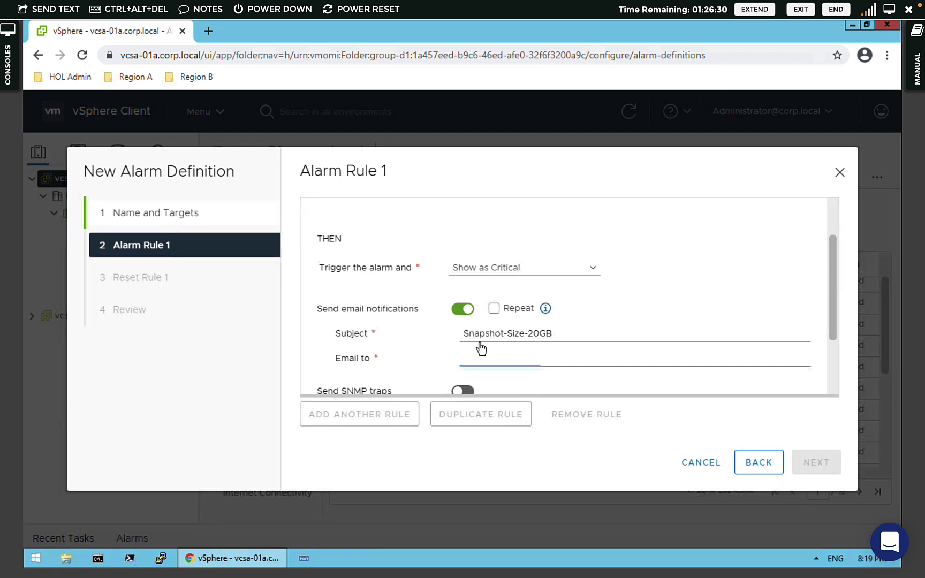
- Confirm Show as Critical severity and advance to Reset Rule 1
click(488, 270)
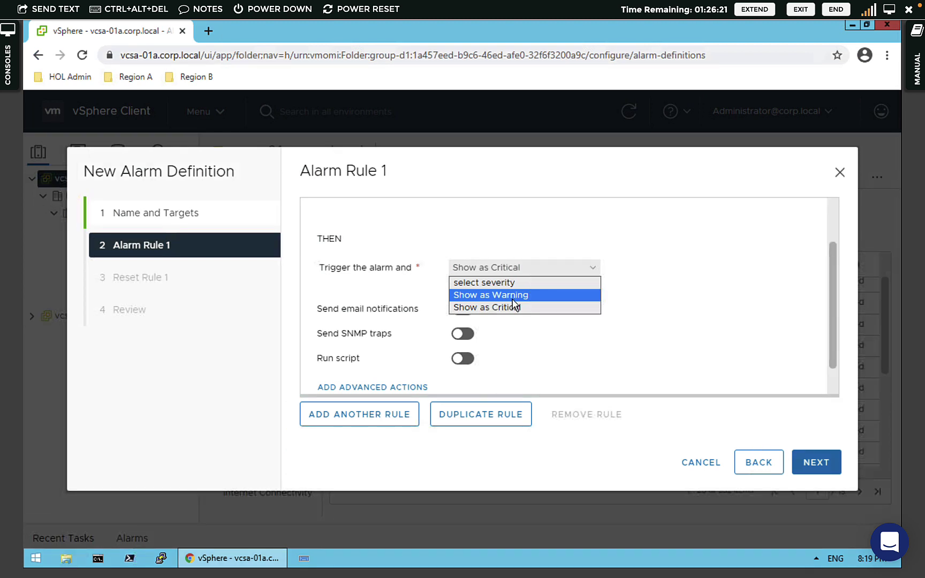
click(477, 379)
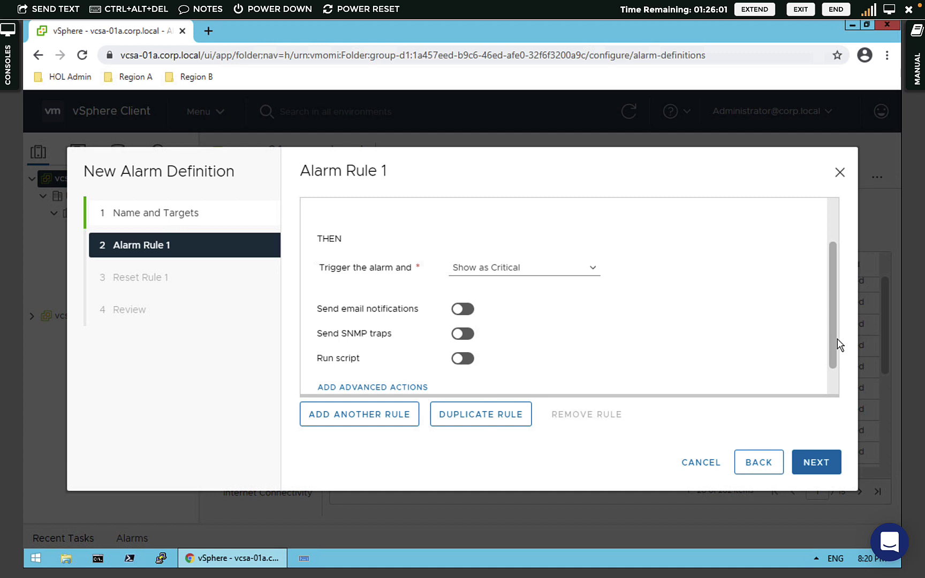
scroll(583, 291, up, 2)
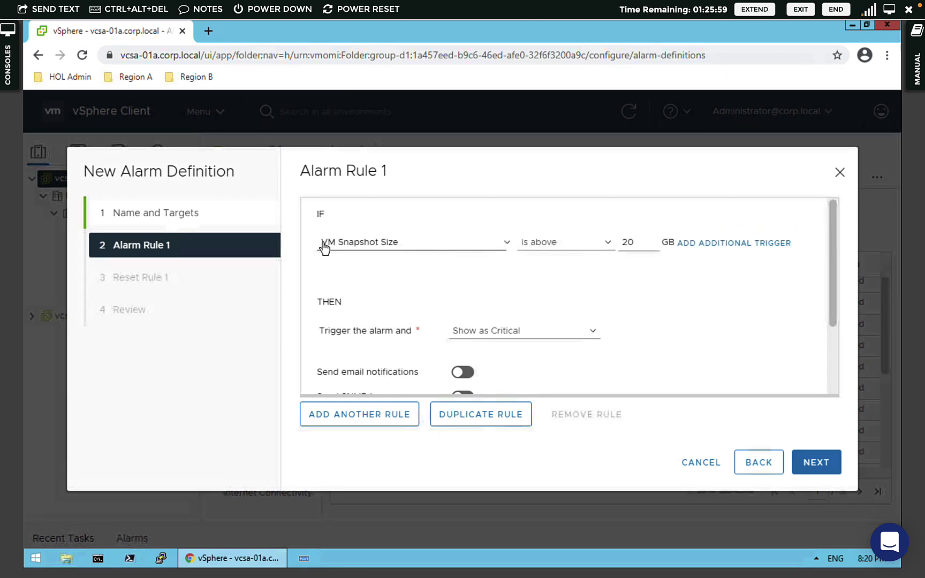
click(826, 470)
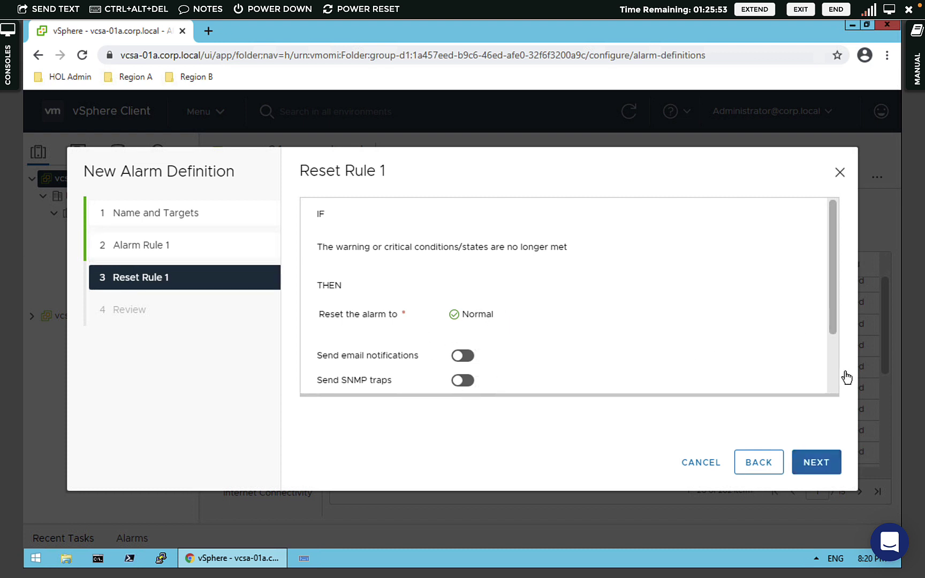
- Review the Snapshot-Size summary (Critical above 20 GB, reset to Normal) and create the alarm
scroll(834, 372, down, 2)
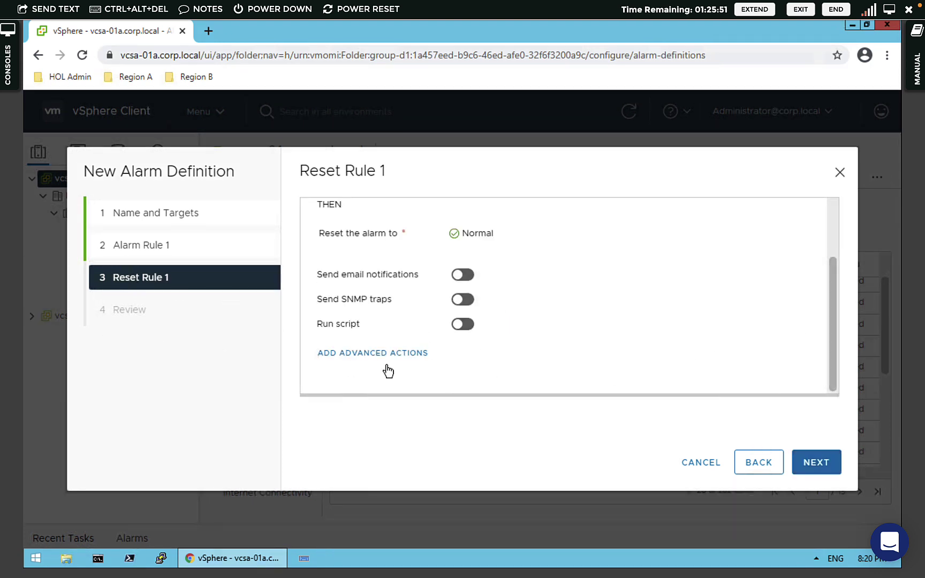
click(807, 471)
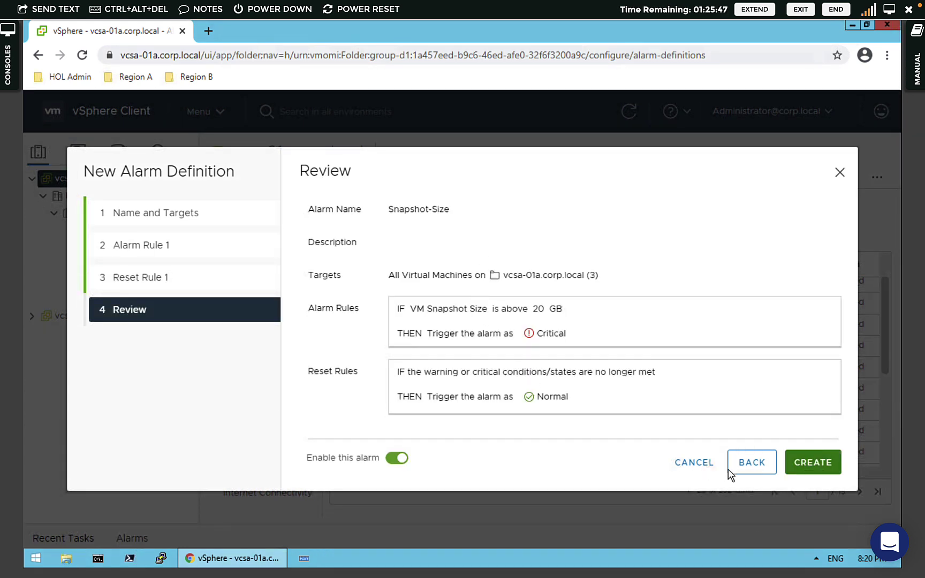
click(830, 466)
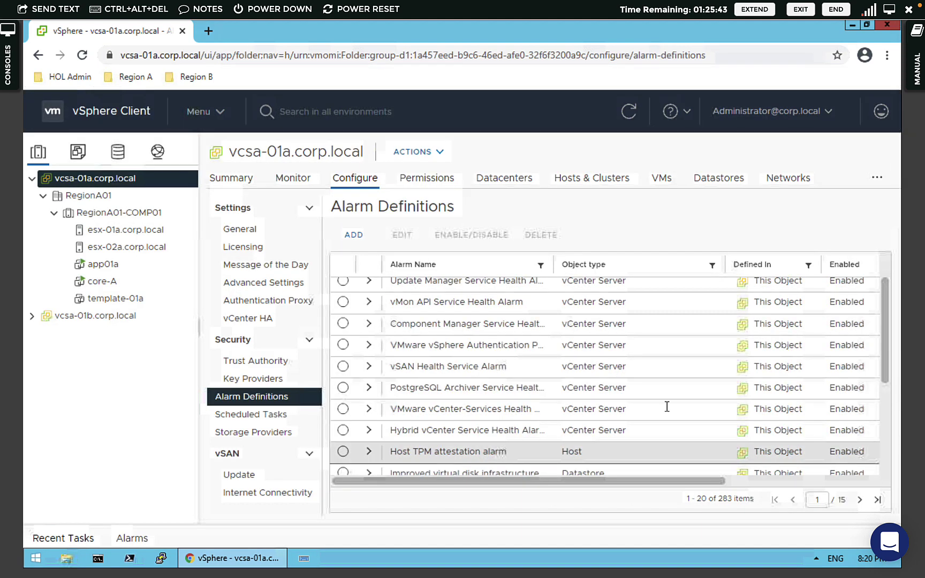
- Filter the Alarm Name column to 'Snapshot-Size', then start a new alarm definition
drag(715, 499, 733, 507)
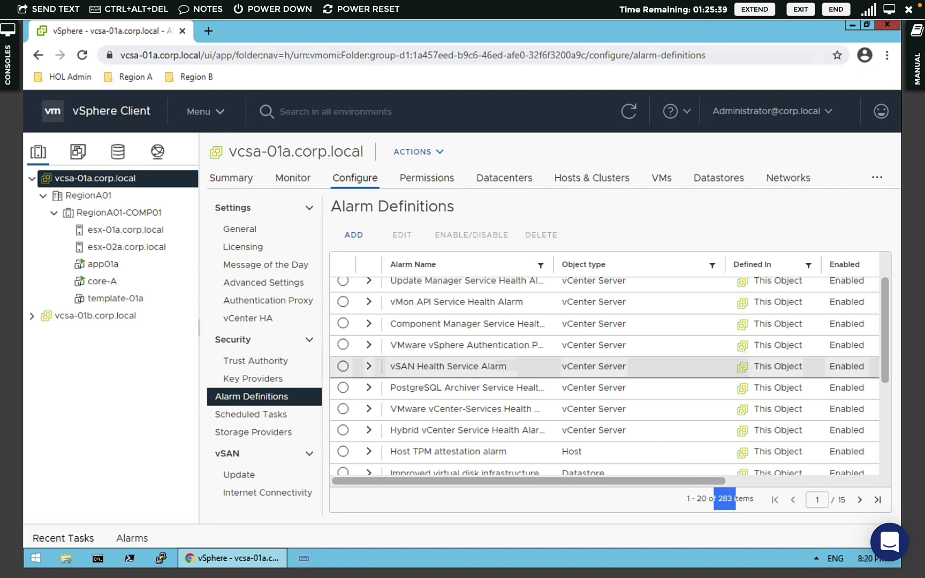
click(541, 266)
text(Snapshot-Size)
click(541, 265)
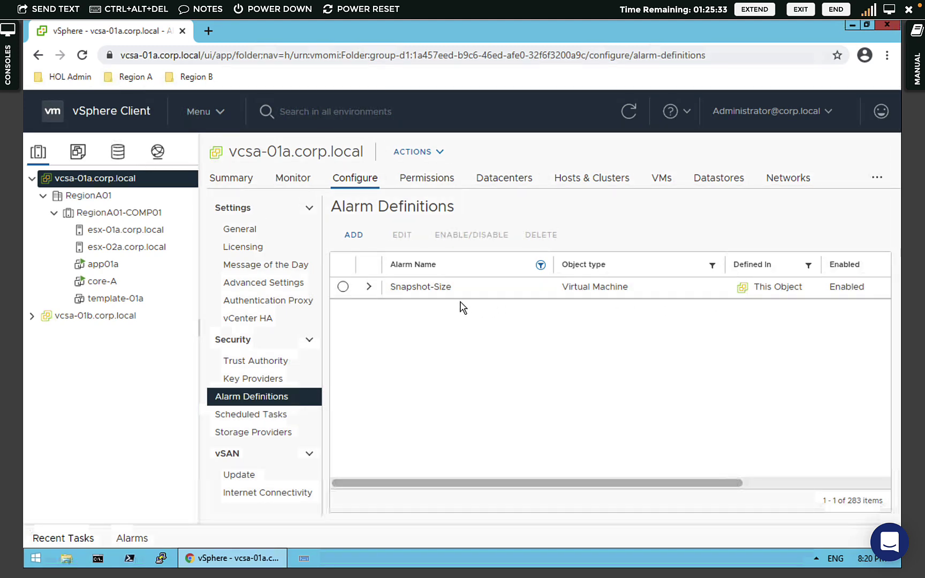
click(350, 238)
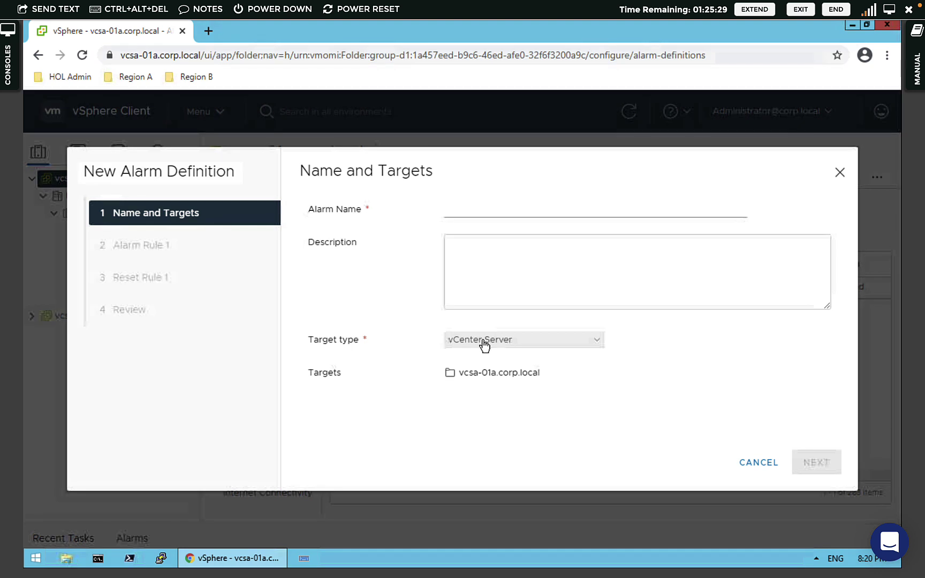
- Target the new alarm at Datastores, name it 'dd', and advance to Alarm Rule 1
click(485, 346)
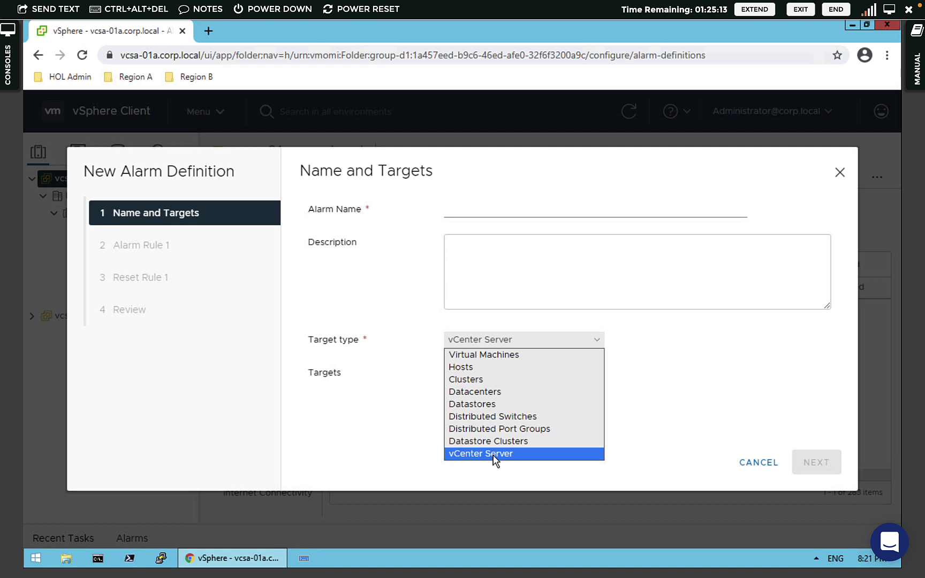
click(475, 405)
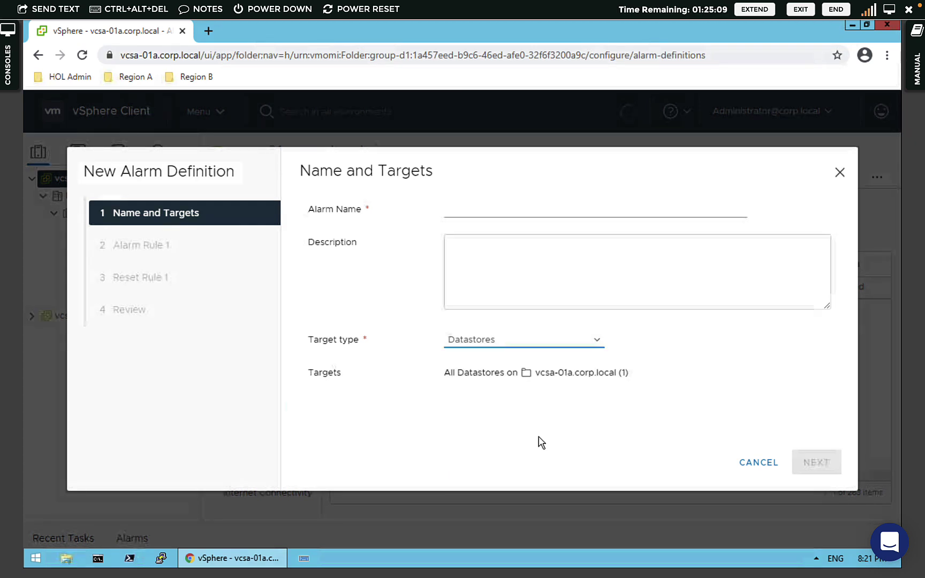
click(503, 213)
text(dd)
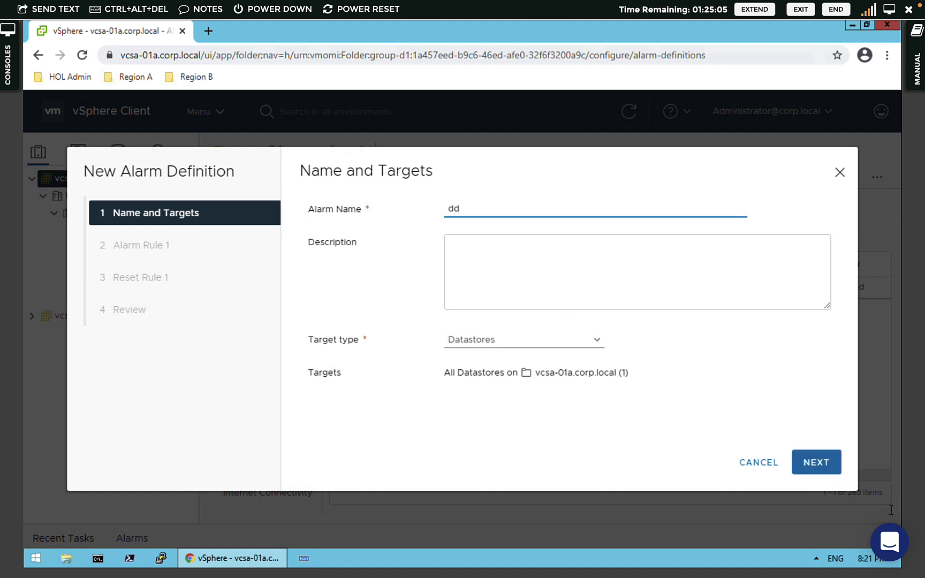
key(Return)
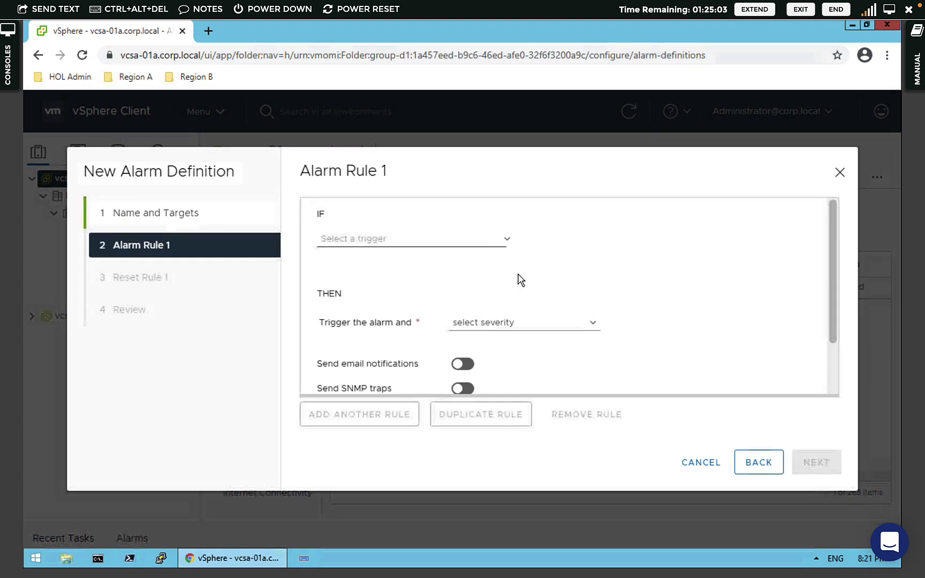
- Browse the Capacity and Usage, NAS, Datastore modification and Others triggers, then cancel the wizard
click(507, 239)
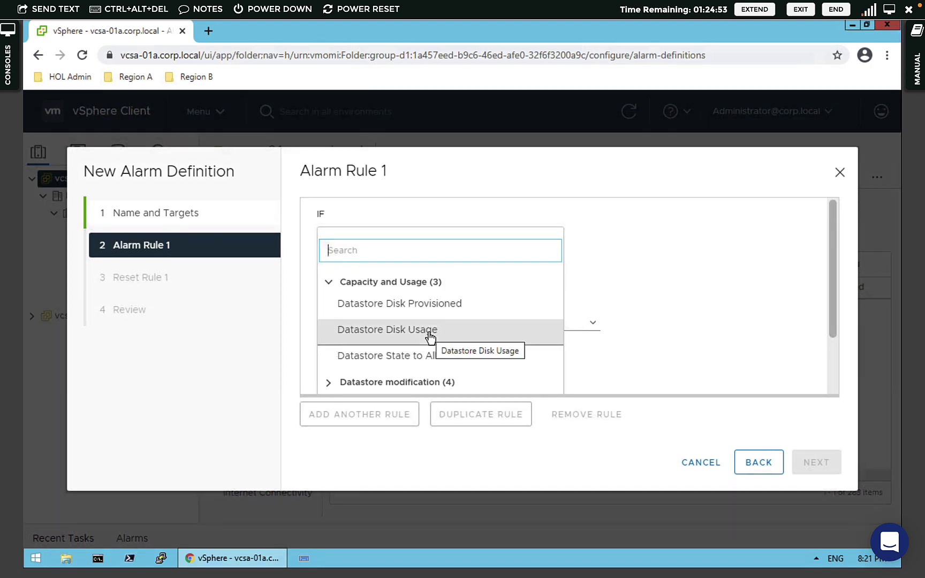
click(329, 284)
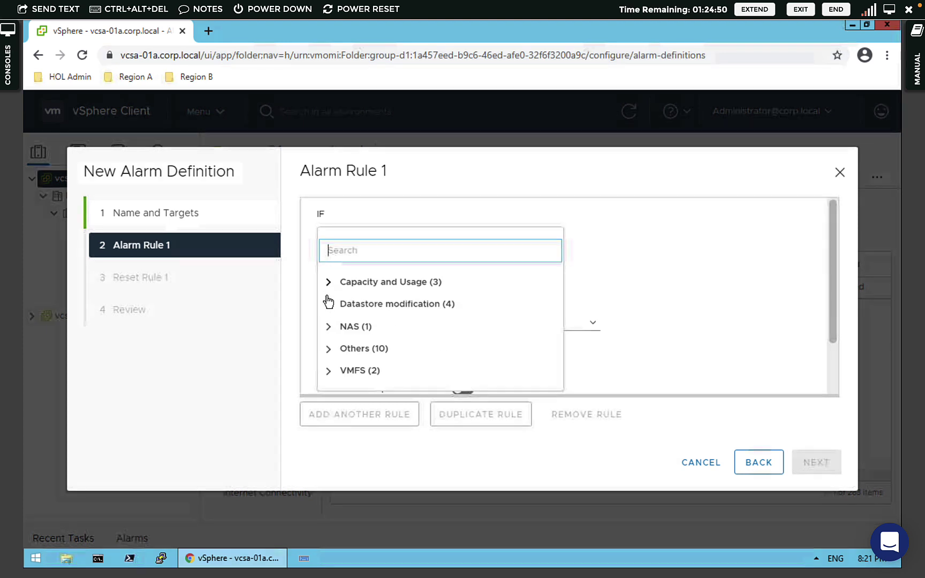
click(329, 328)
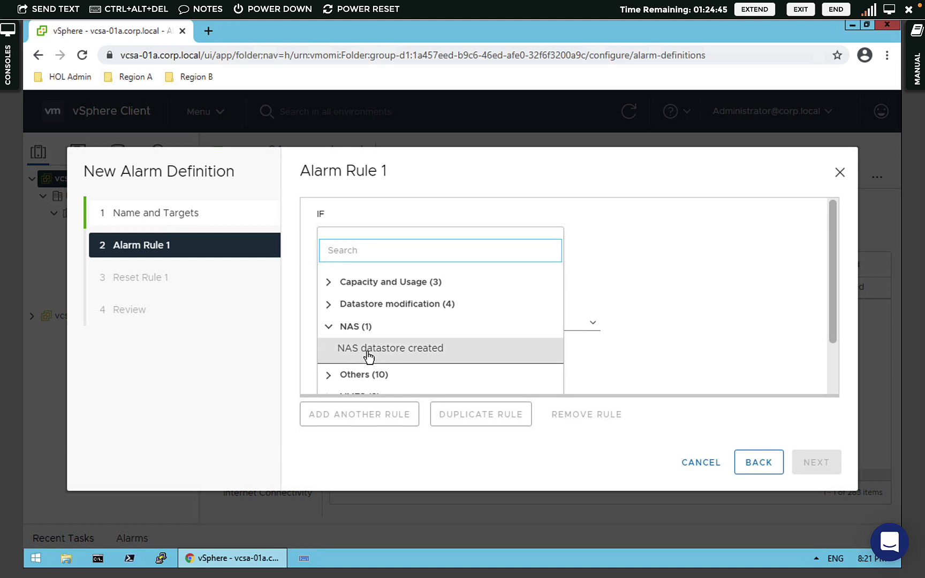
click(329, 327)
click(426, 308)
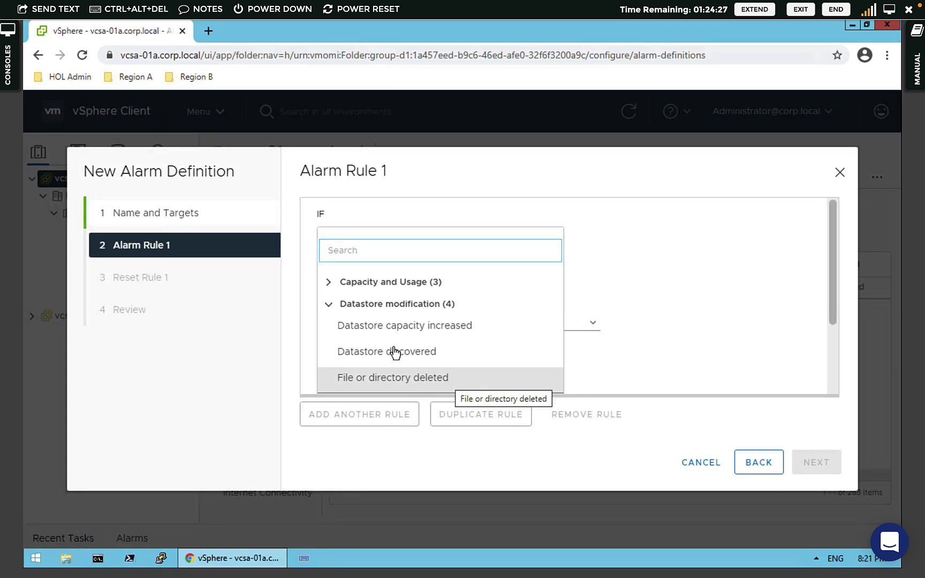
click(330, 305)
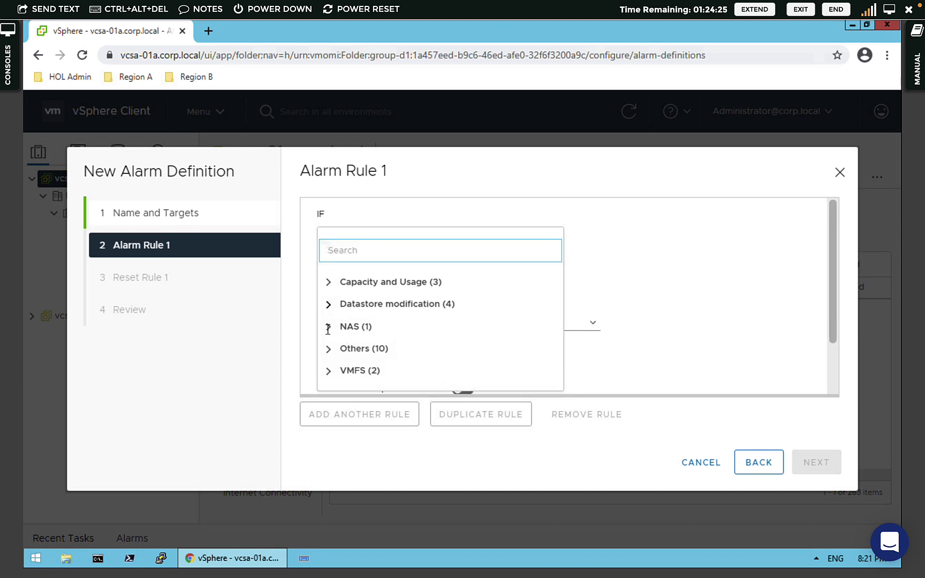
click(328, 349)
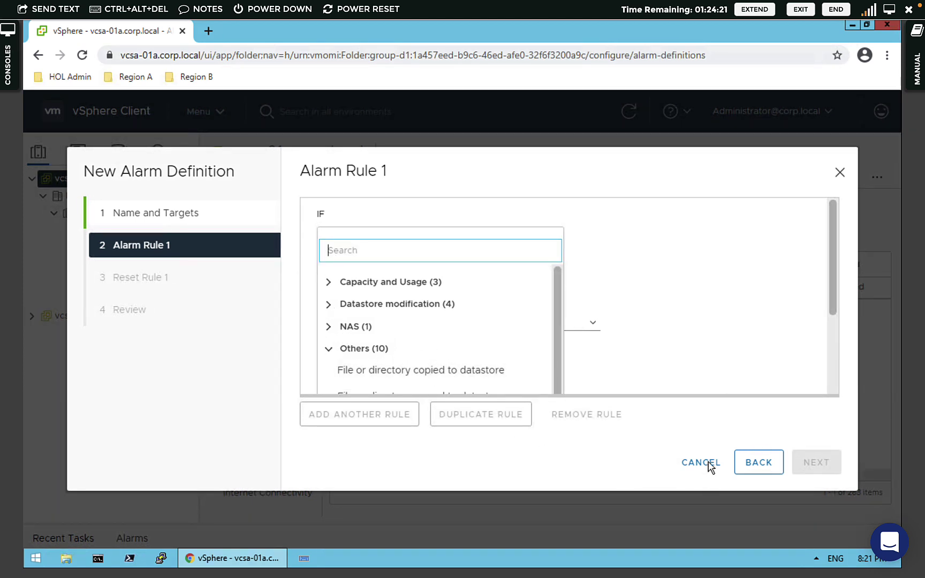
key(Escape)
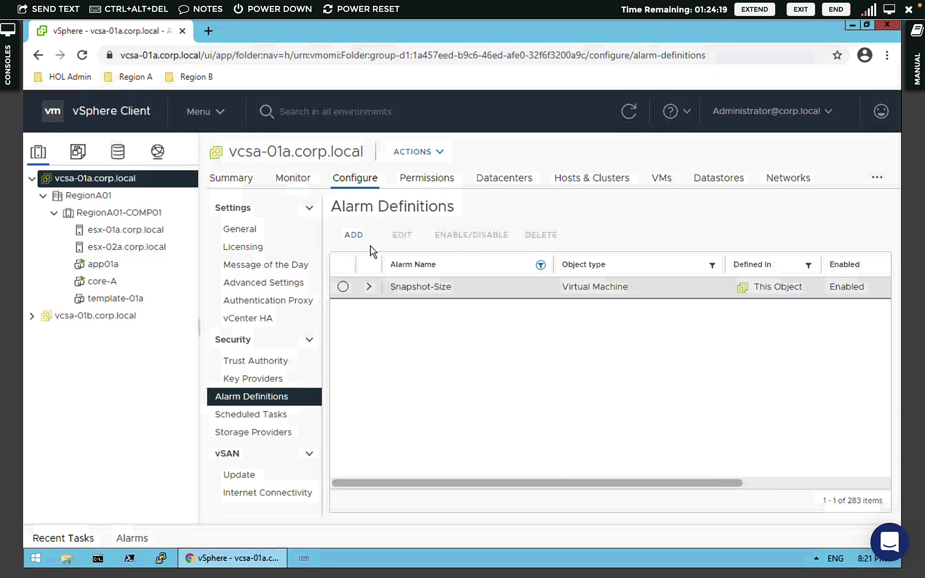
- Delete 'sn' from the Alarm Name filter so all 283 alarms are listed
click(540, 265)
text(sn)
double_click(488, 316)
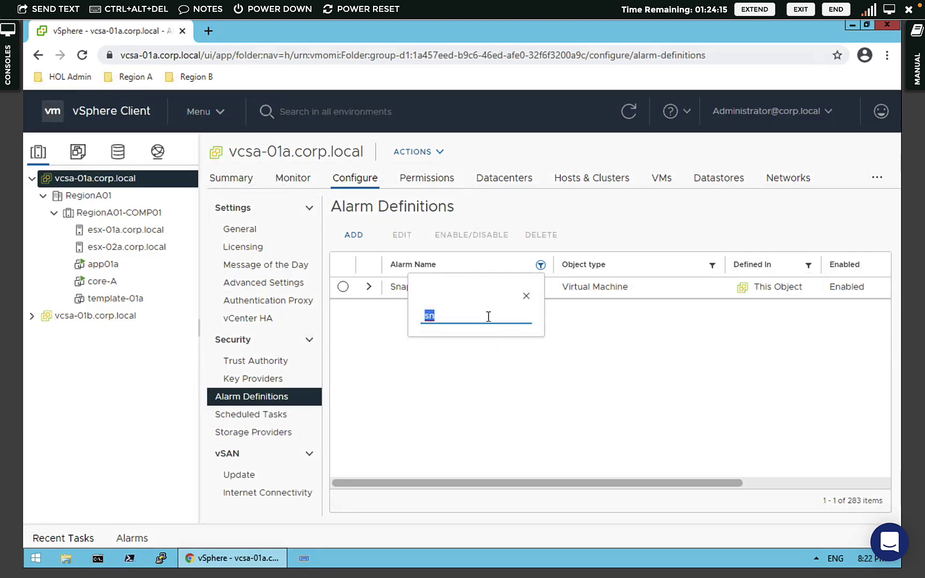
key(BackSpace)
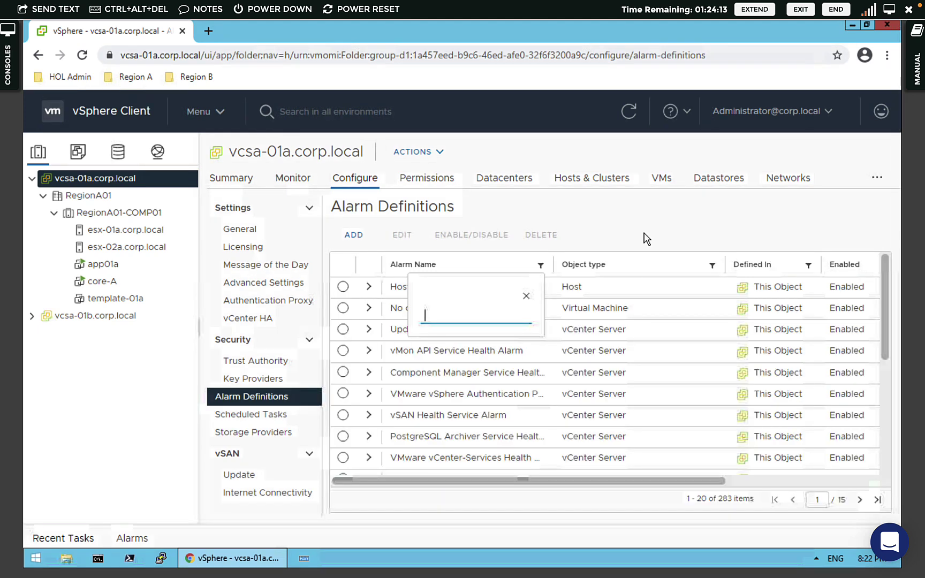
click(644, 237)
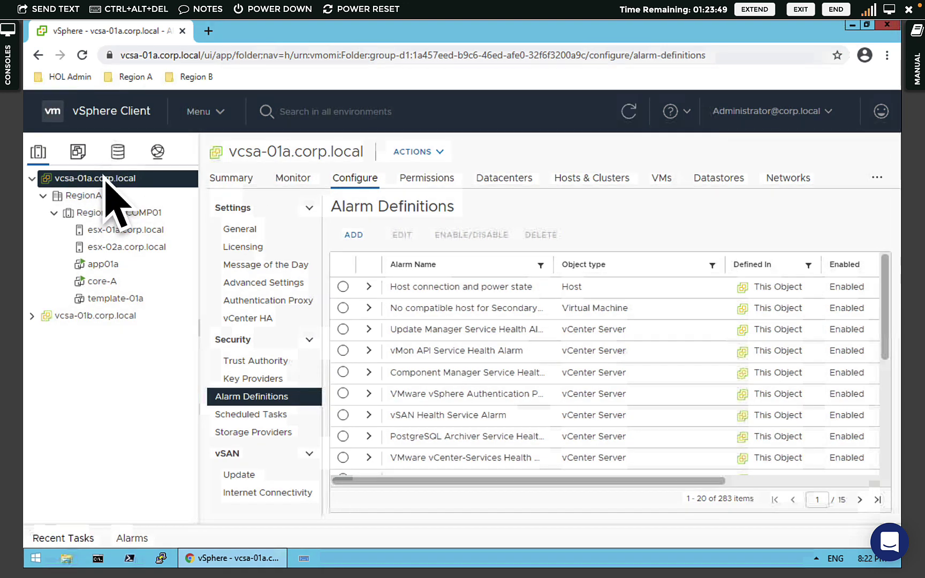
- Check the current Mail values in vCenter General settings and open the Mail section for editing
click(253, 233)
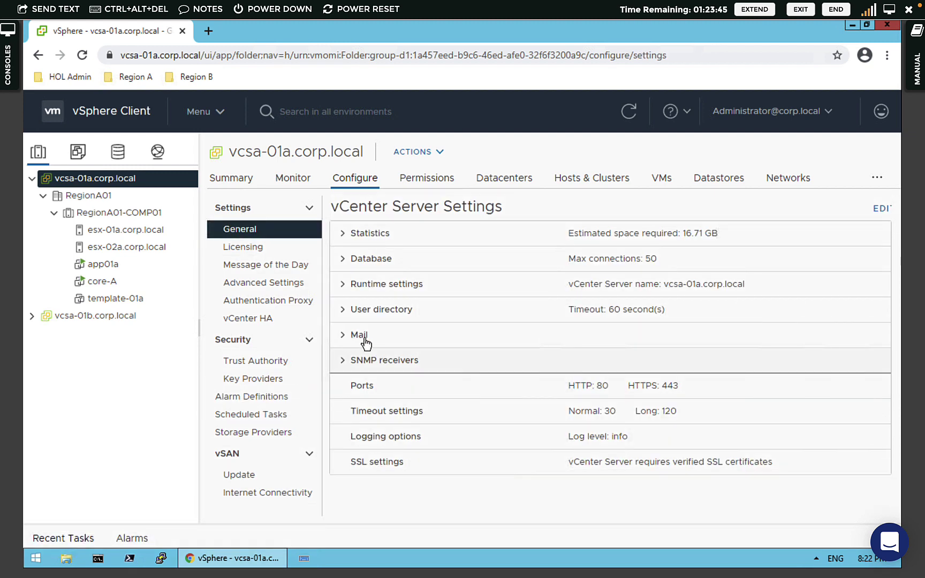
click(346, 340)
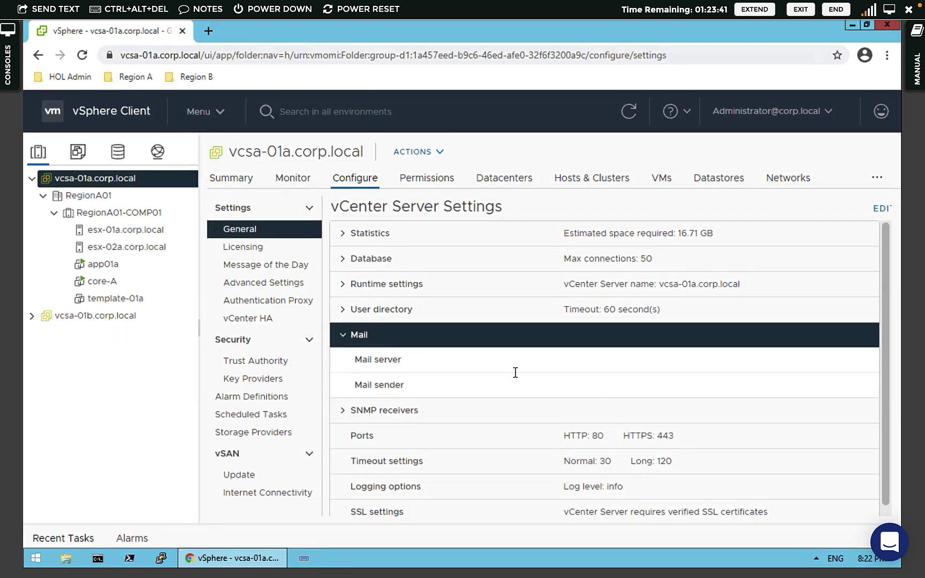
click(878, 212)
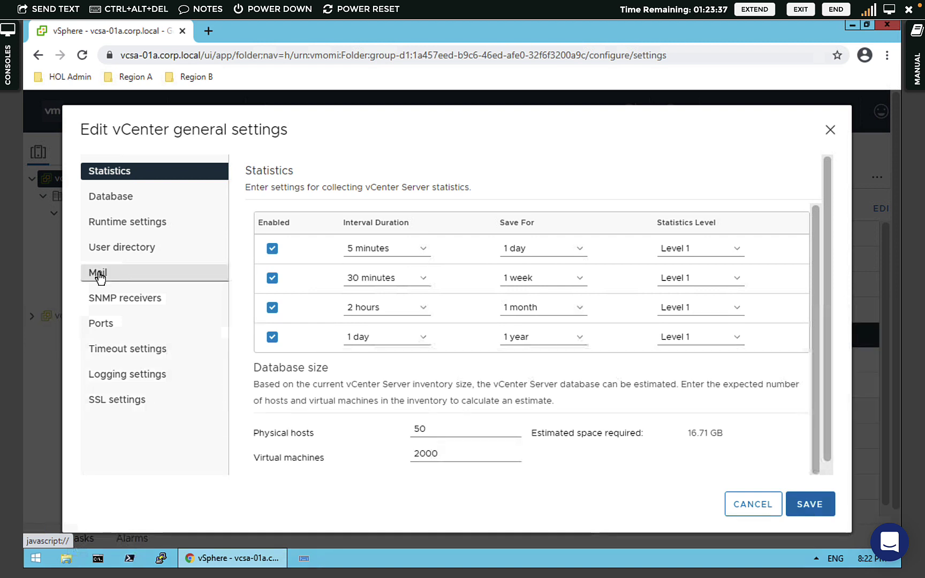
click(98, 274)
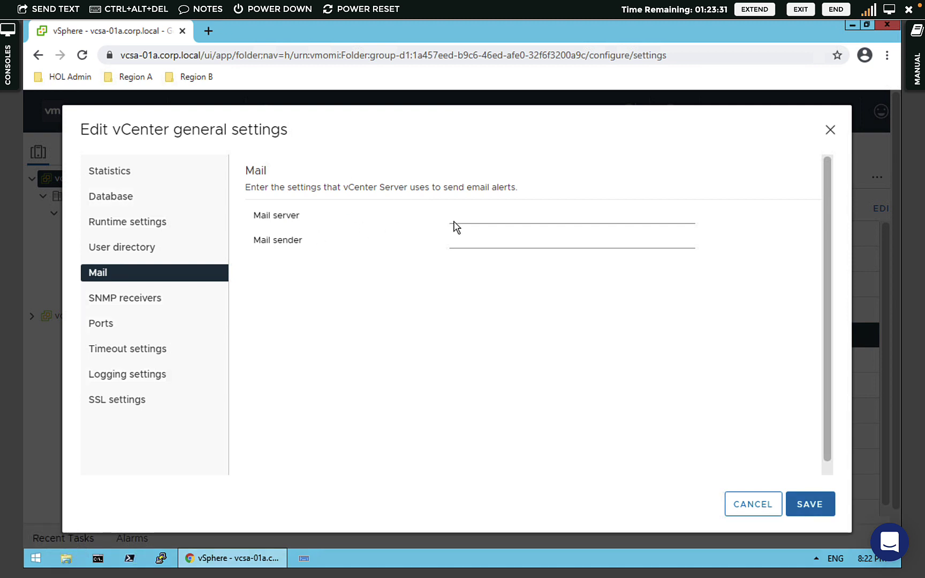
- Set the mail server to mail.corp.local and the alarm sender e-mail address, then save
click(476, 220)
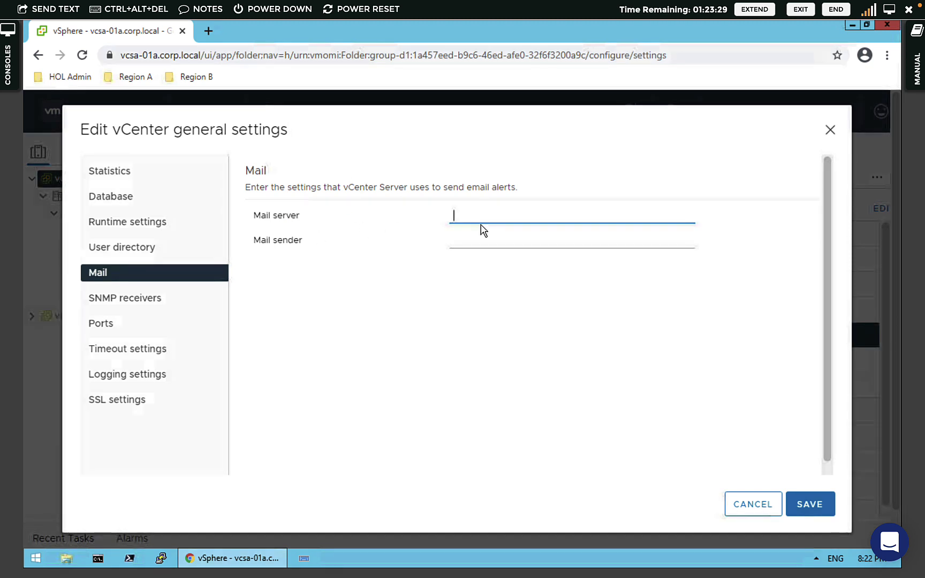
text(mail)
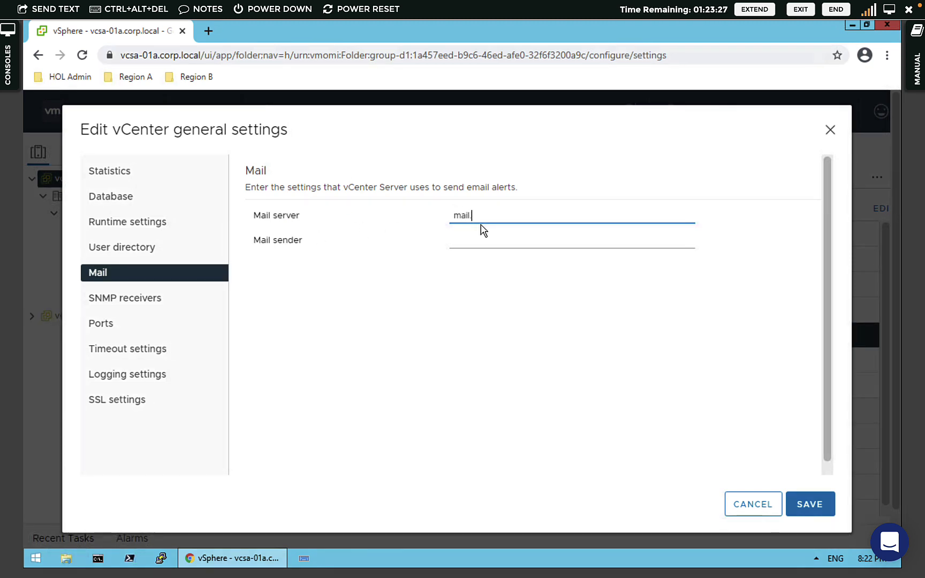
text(.corp.local)
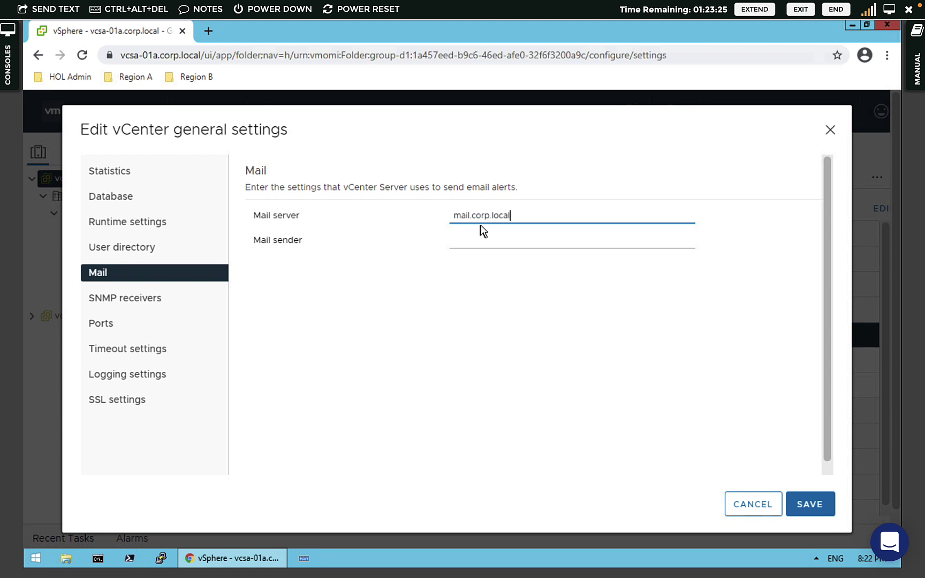
click(471, 245)
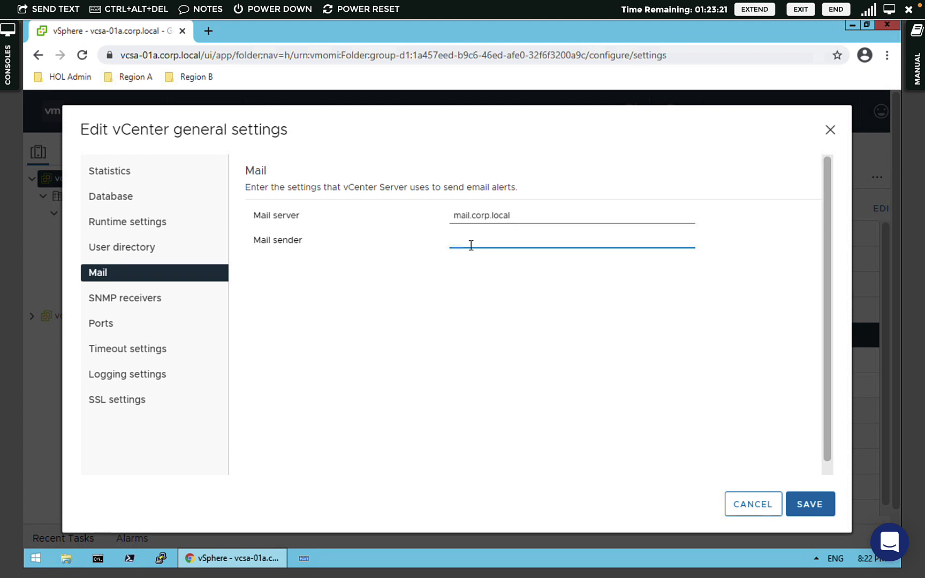
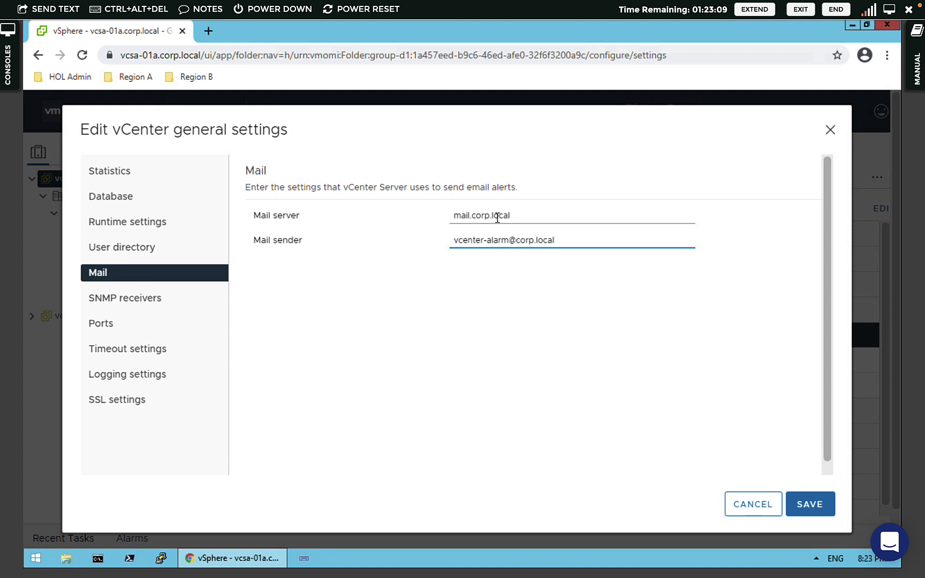
drag(498, 216, 448, 219)
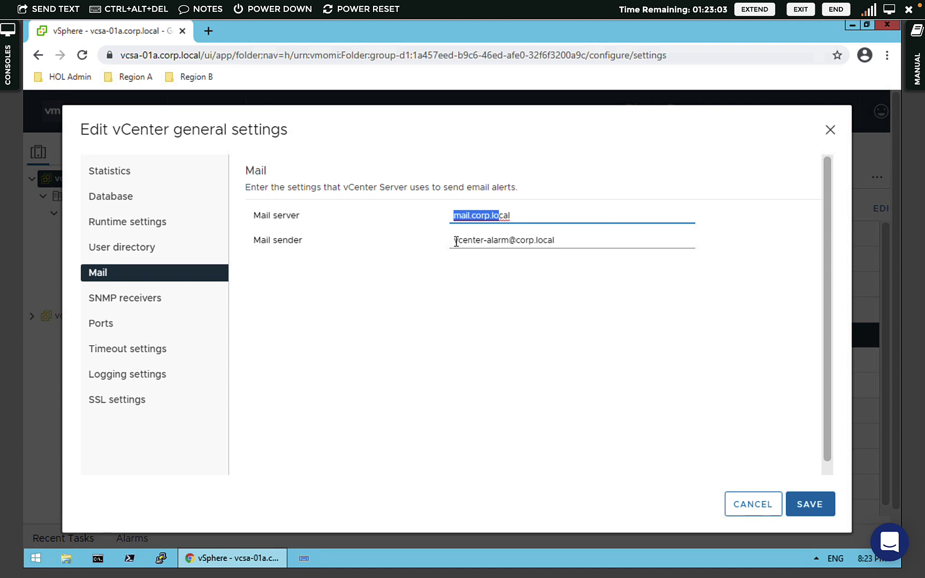
triple_click(483, 242)
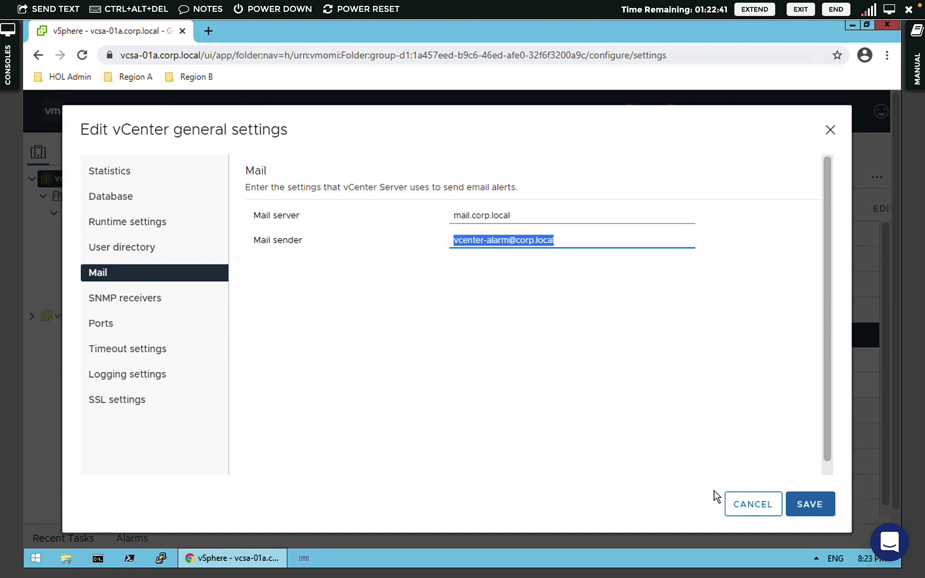
click(811, 503)
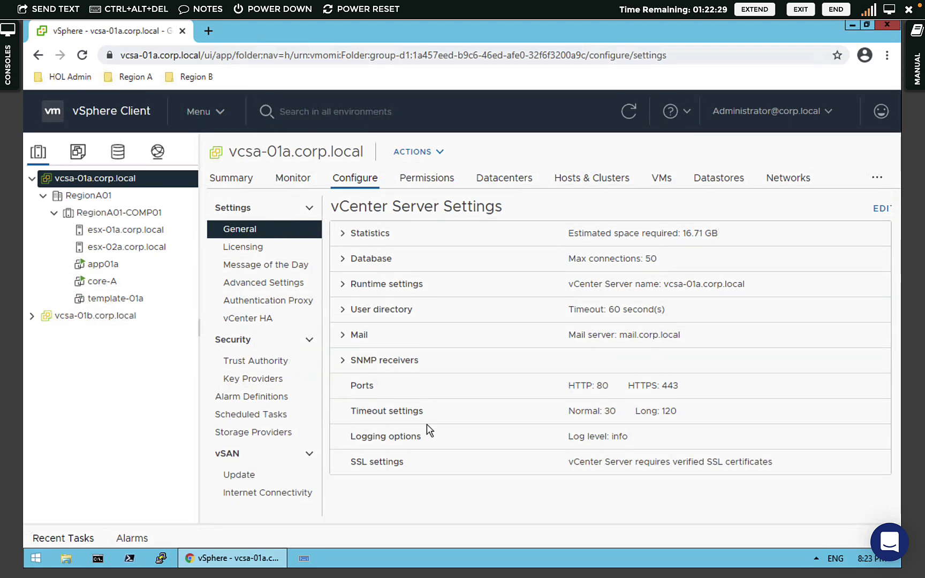
- Return to Alarm Definitions, then open the Summary page of vcsa-01a.corp.local
click(245, 399)
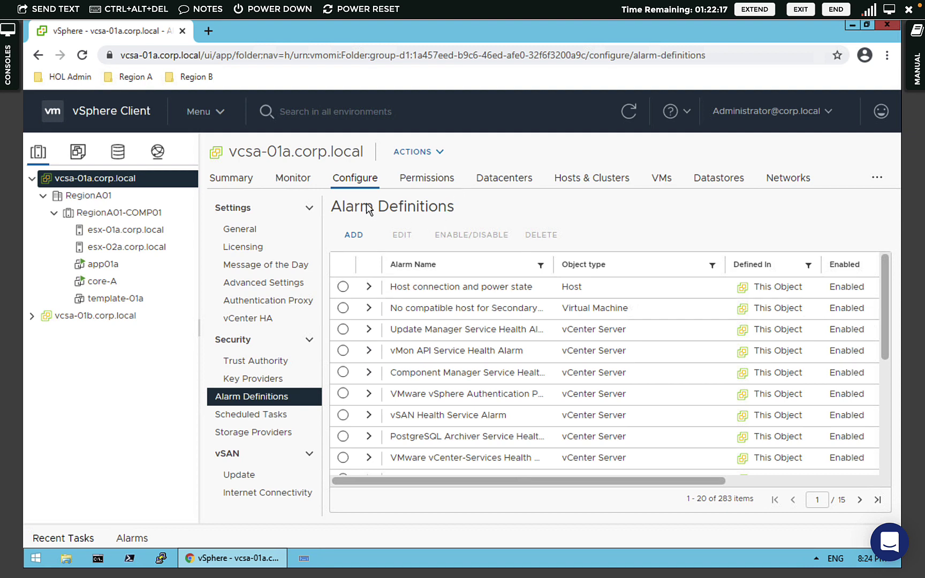
click(241, 182)
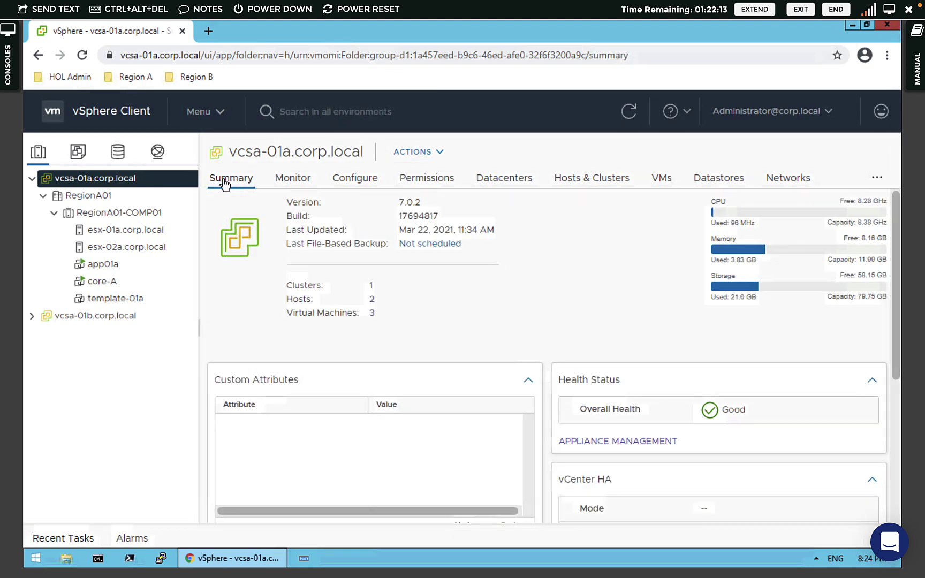